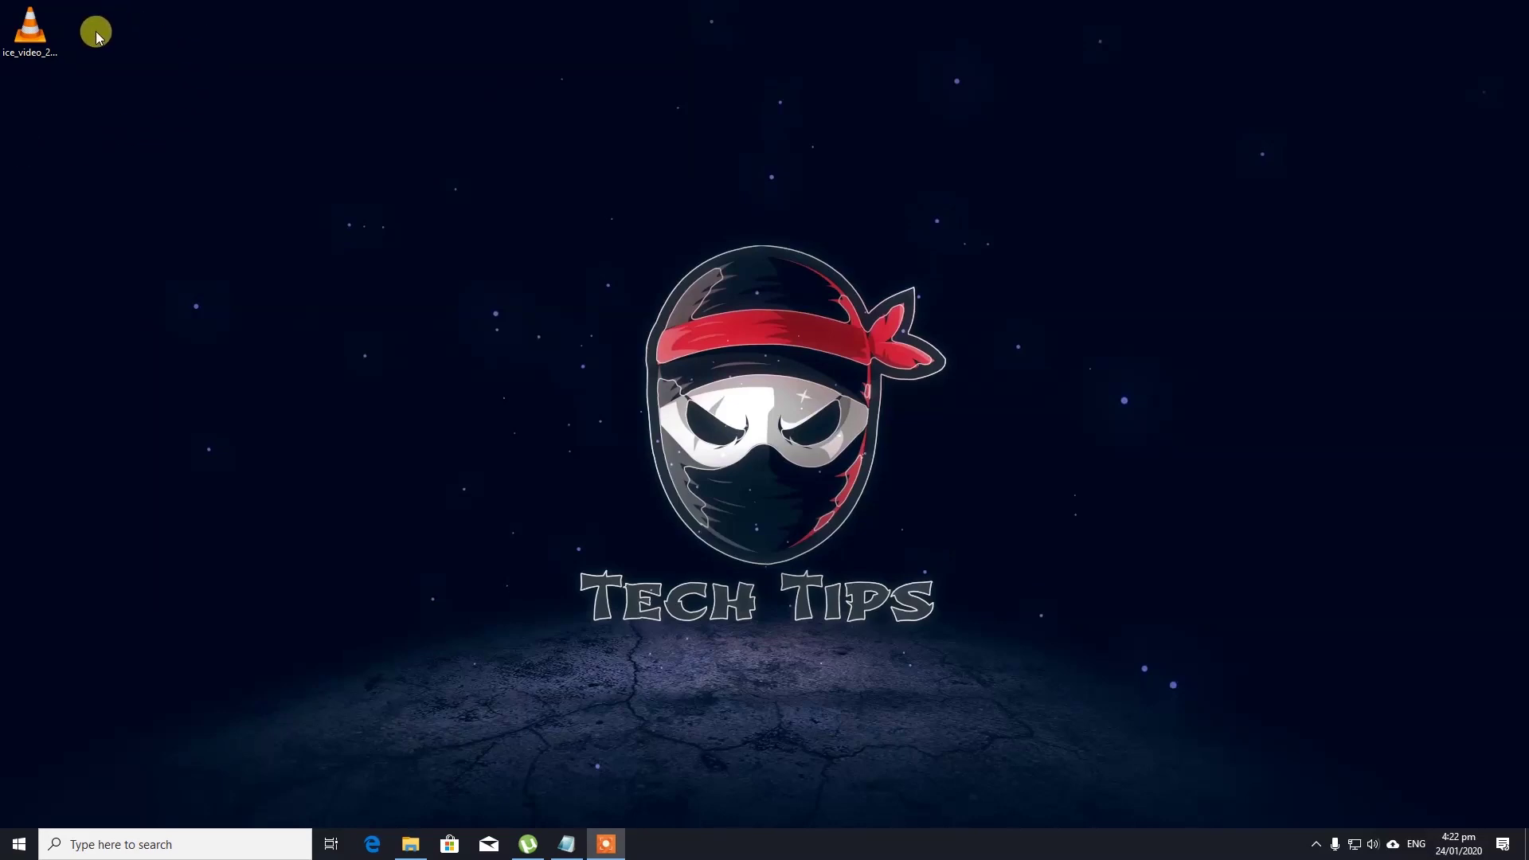
Launch Brave from the taskbar so it opens on a New Tab page.
{"action": "left_click_drag", "start_coordinate": [53, 36], "coordinate": [67, 99]}
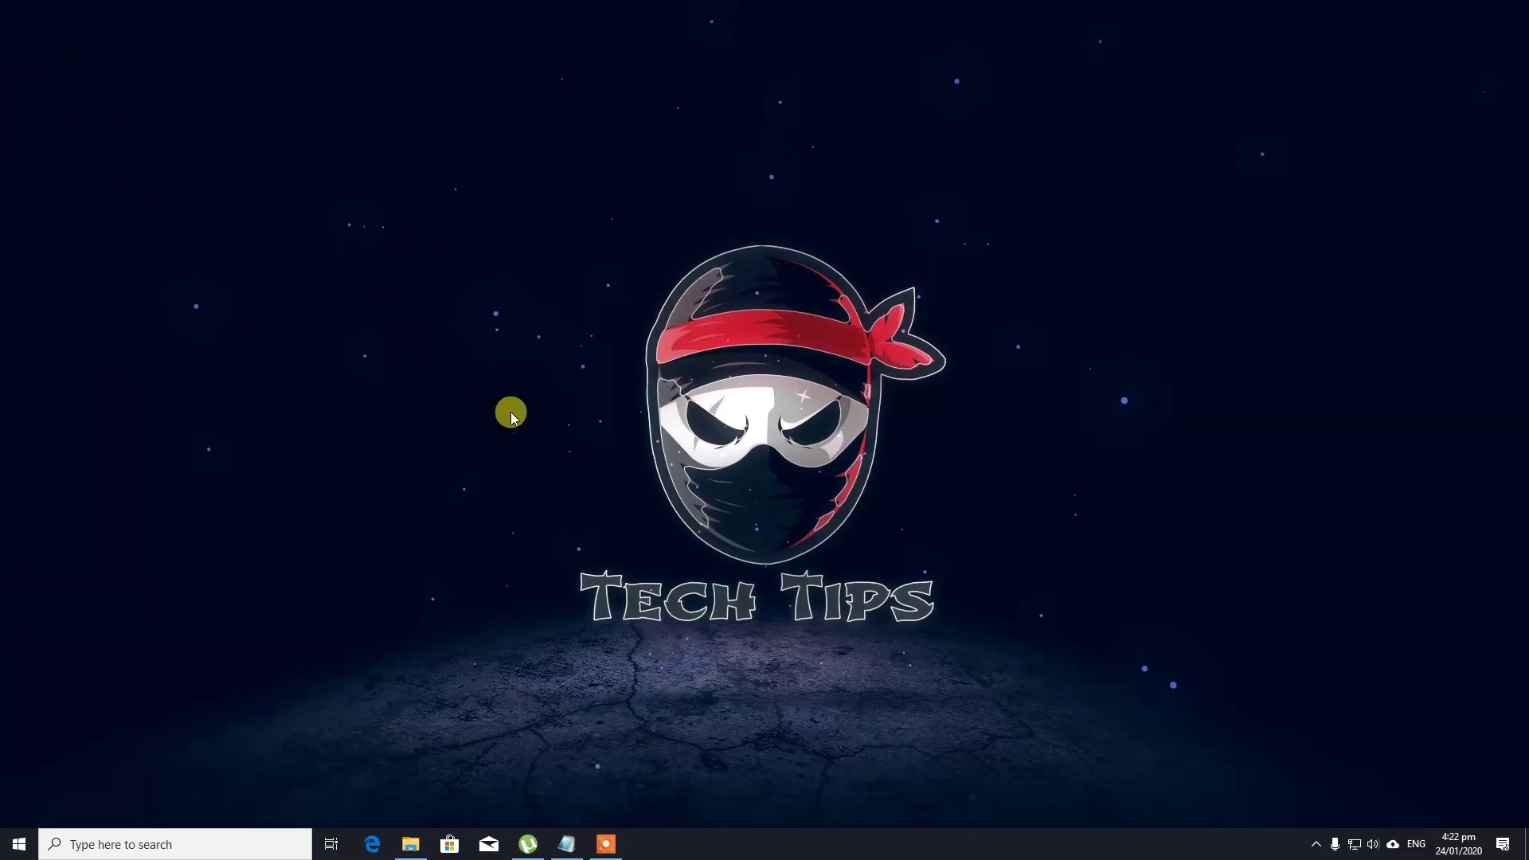
{"action": "mouse_move", "coordinate": [413, 846]}
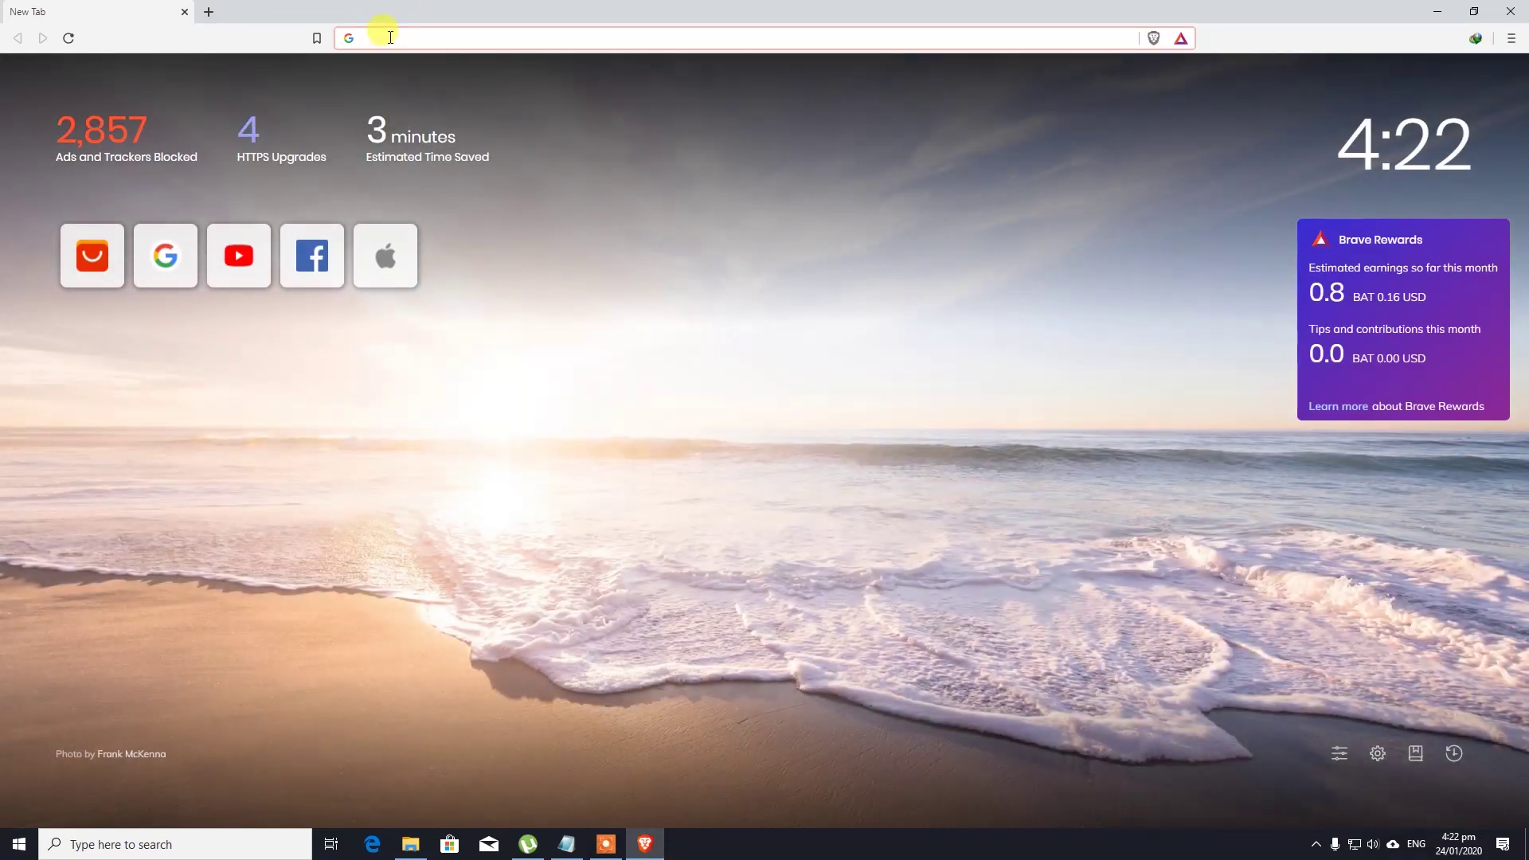
Search Google for 'intel extreme tuning utility' and open Intel's XTU download page.
{"action": "type", "text": "goog"}
{"action": "key", "text": "Return"}
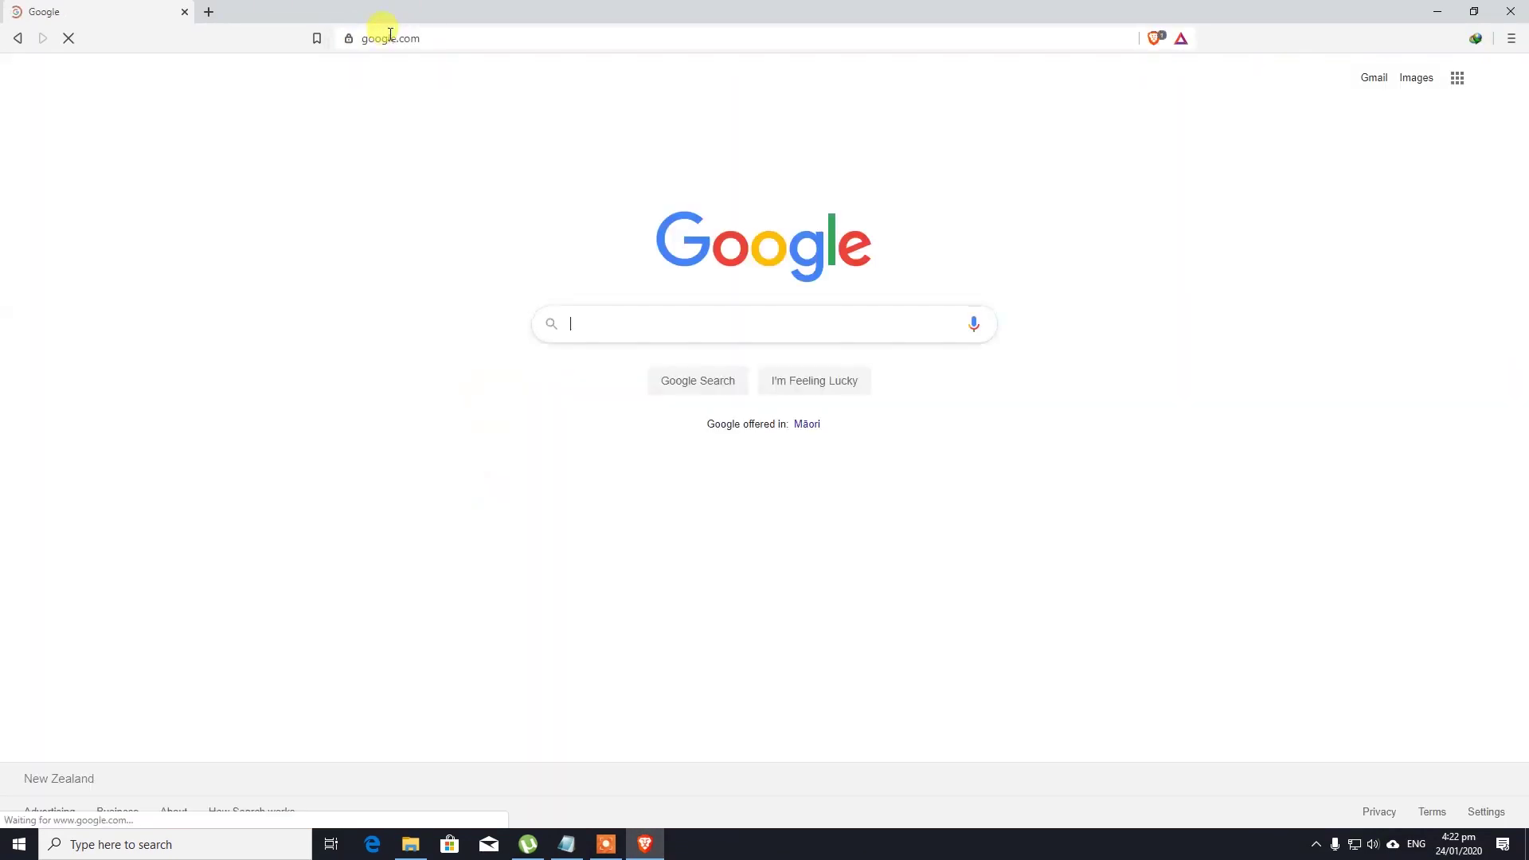
{"action": "left_click", "coordinate": [618, 331]}
{"action": "type", "text": "in"}
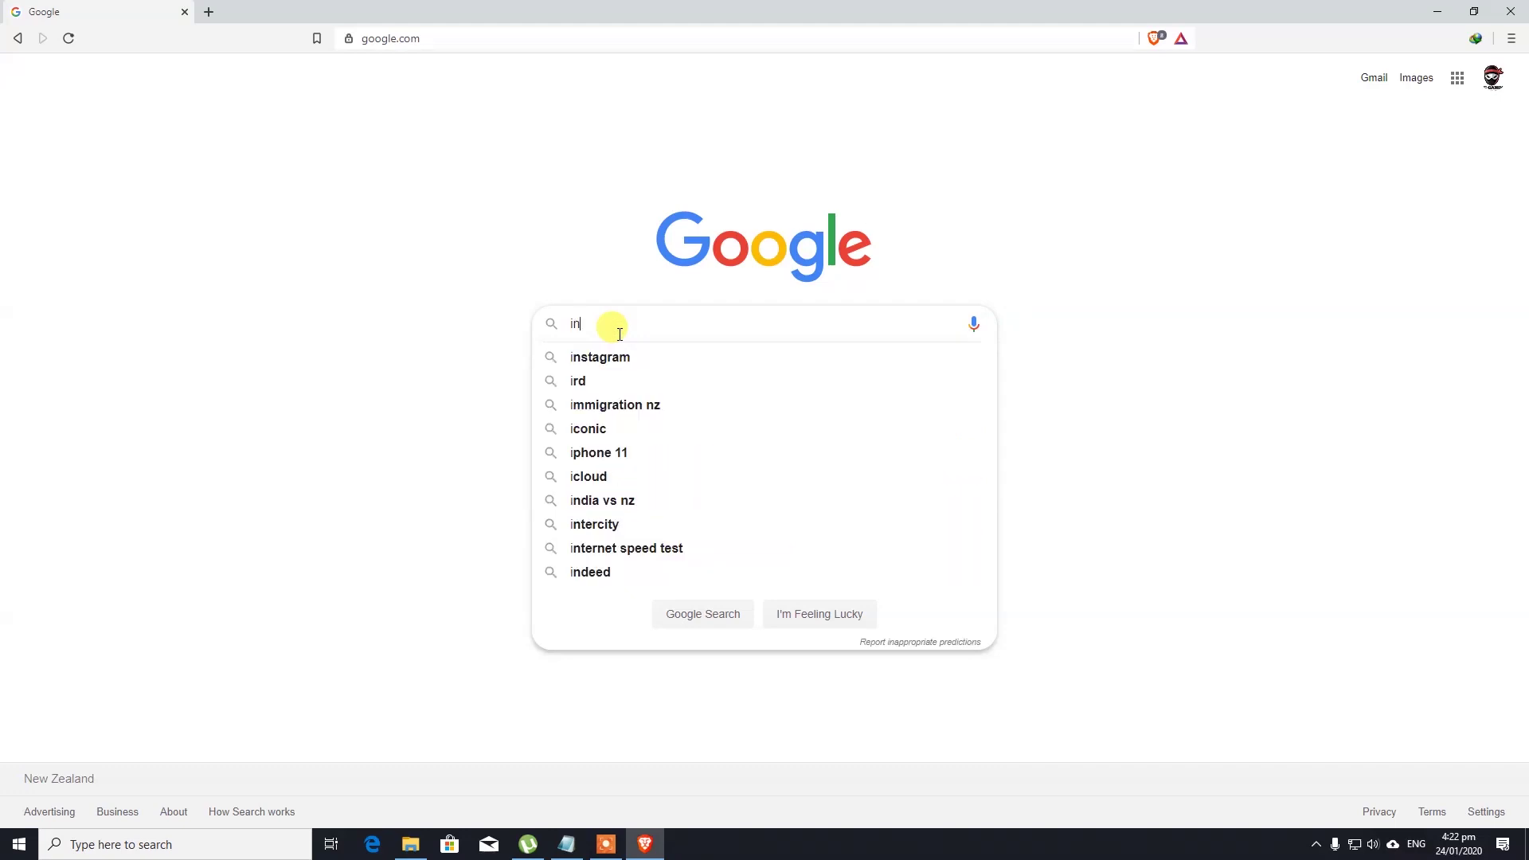
{"action": "type", "text": "tel extreme tuning utility"}
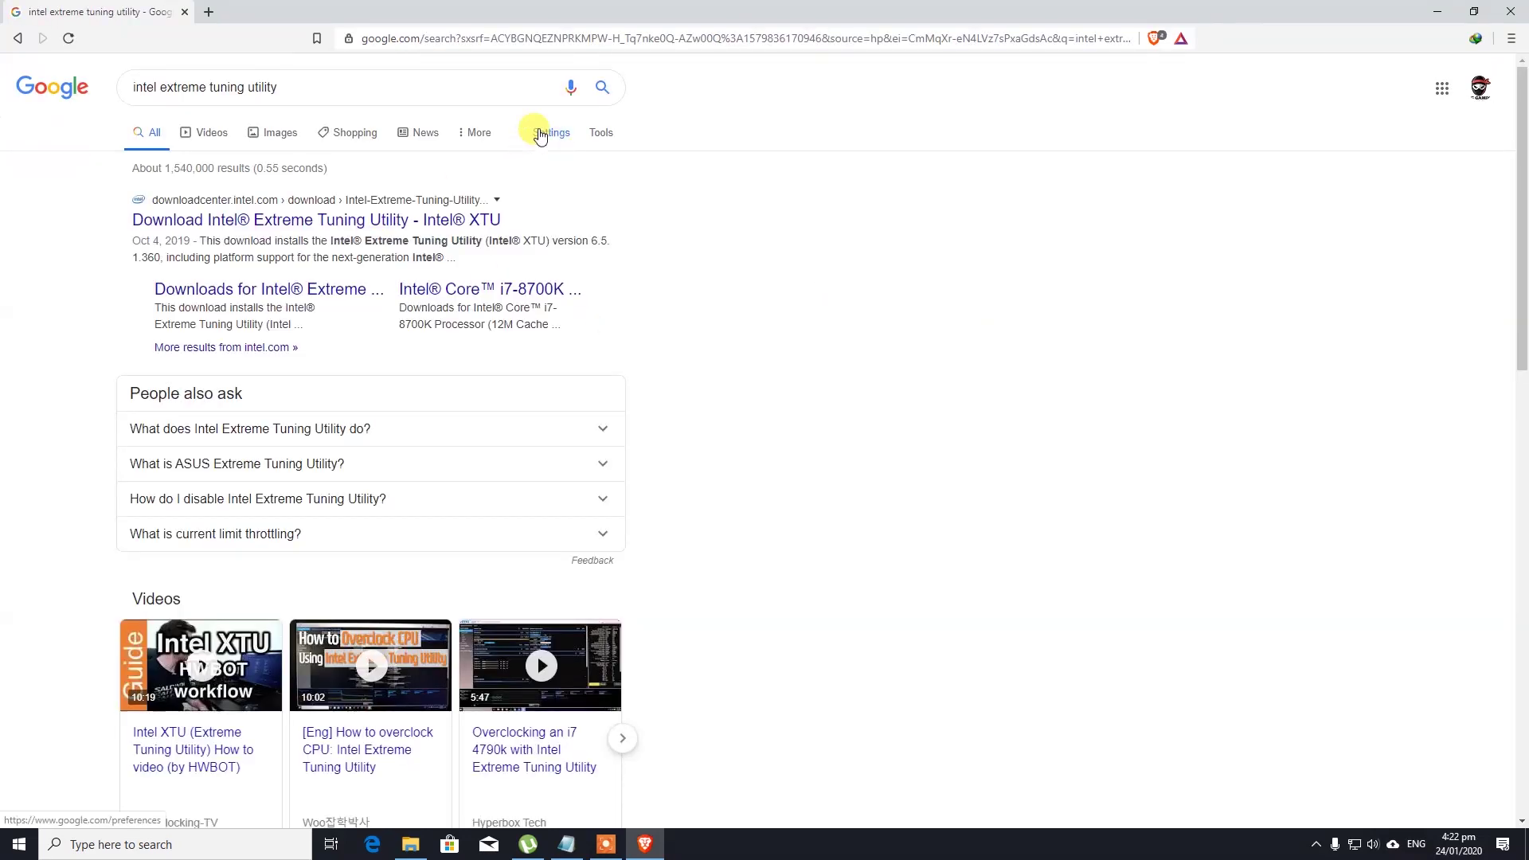
{"action": "left_click", "coordinate": [267, 219]}
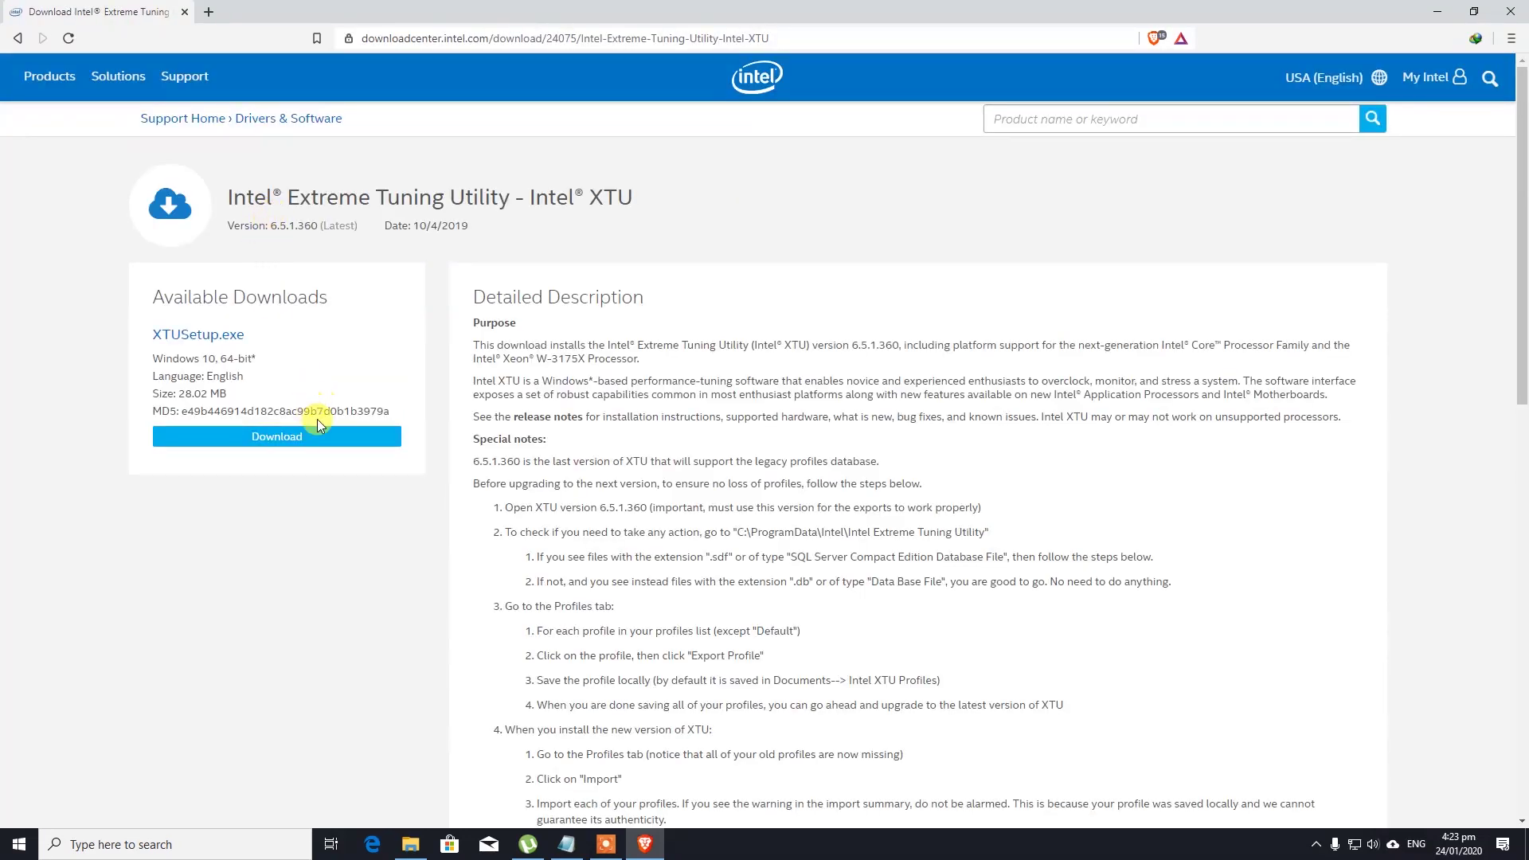
Download XTUSetup.exe after accepting Intel's licence, run it, and agree to the installer terms.
{"action": "left_click", "coordinate": [308, 437]}
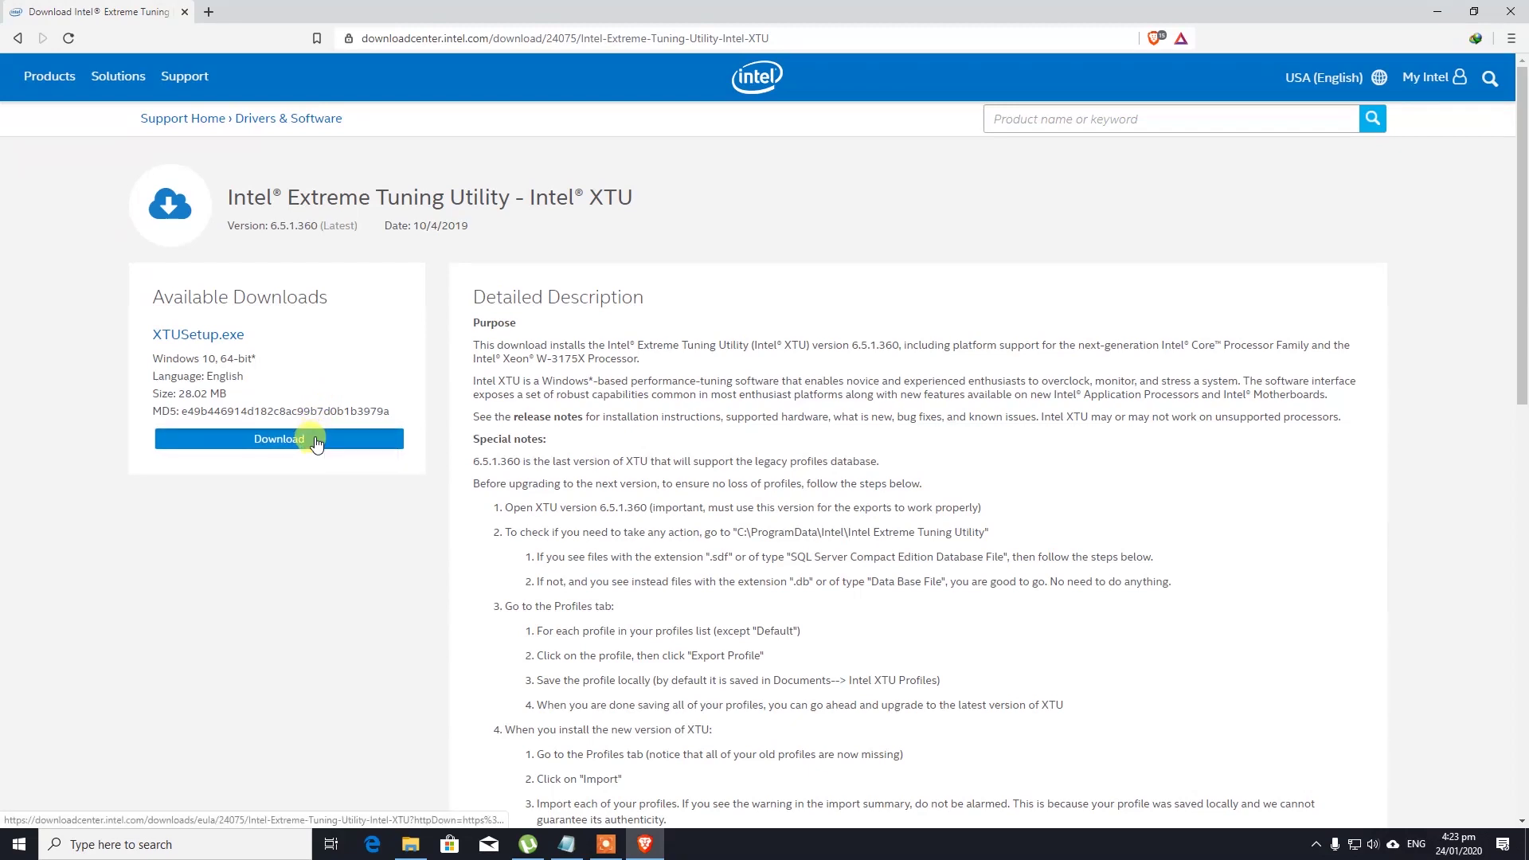
{"action": "left_click", "coordinate": [726, 615]}
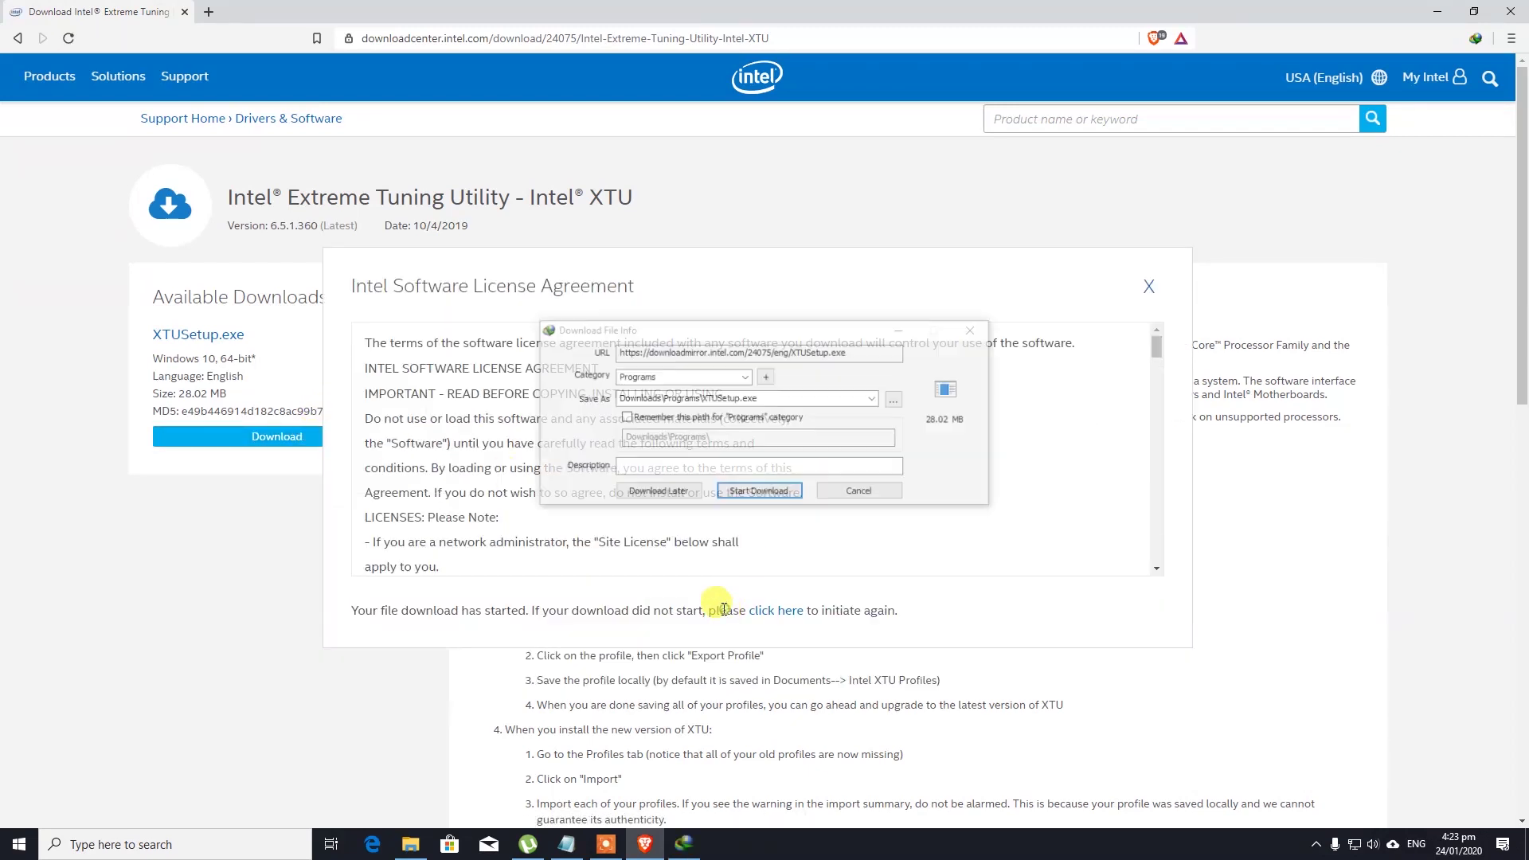
{"action": "left_click", "coordinate": [758, 493]}
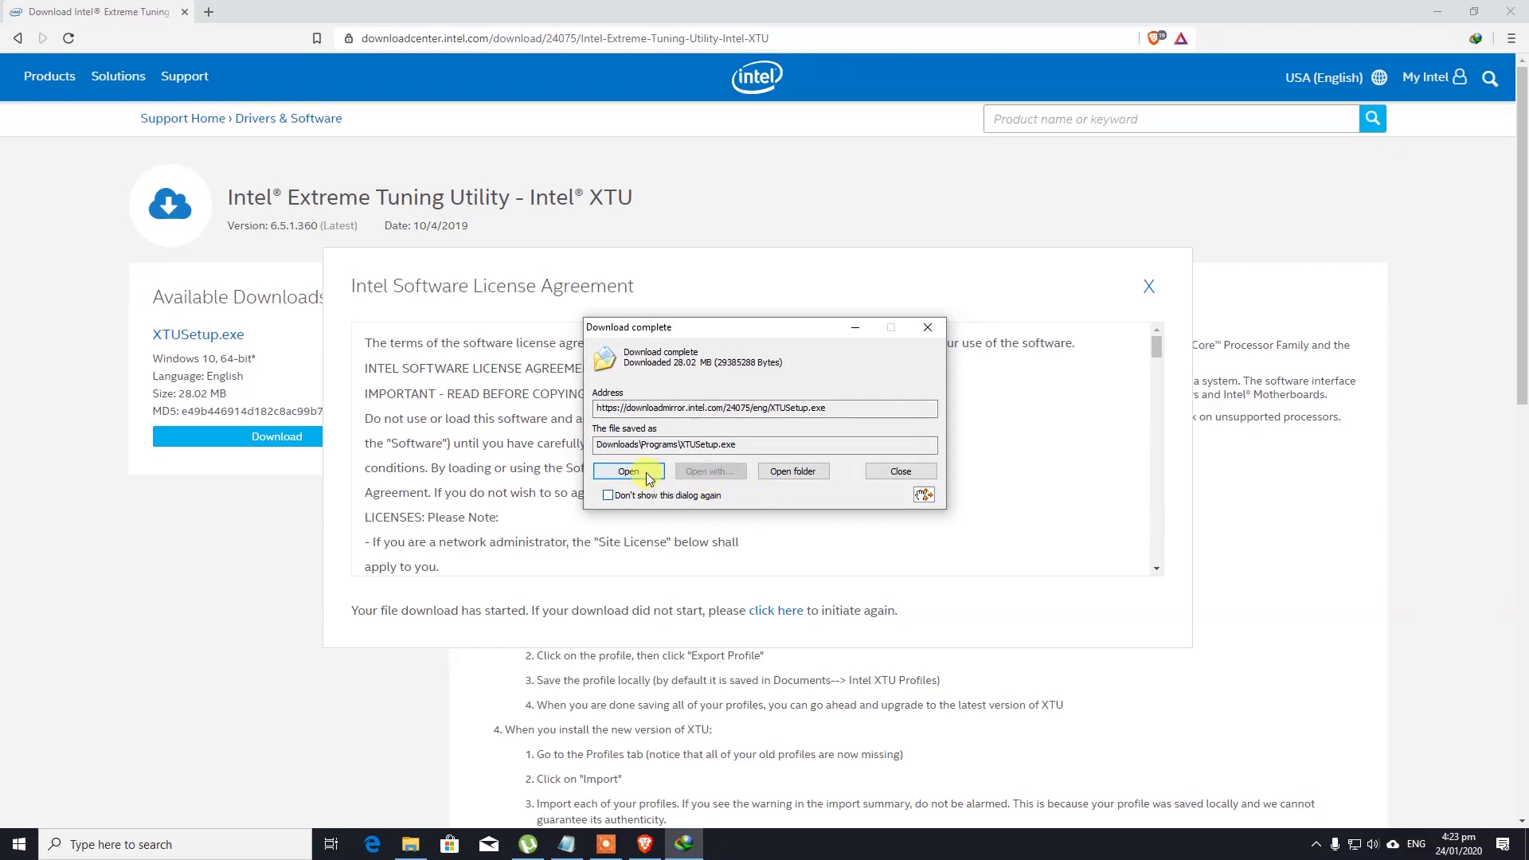
{"action": "left_click", "coordinate": [647, 478]}
{"action": "left_click", "coordinate": [766, 515]}
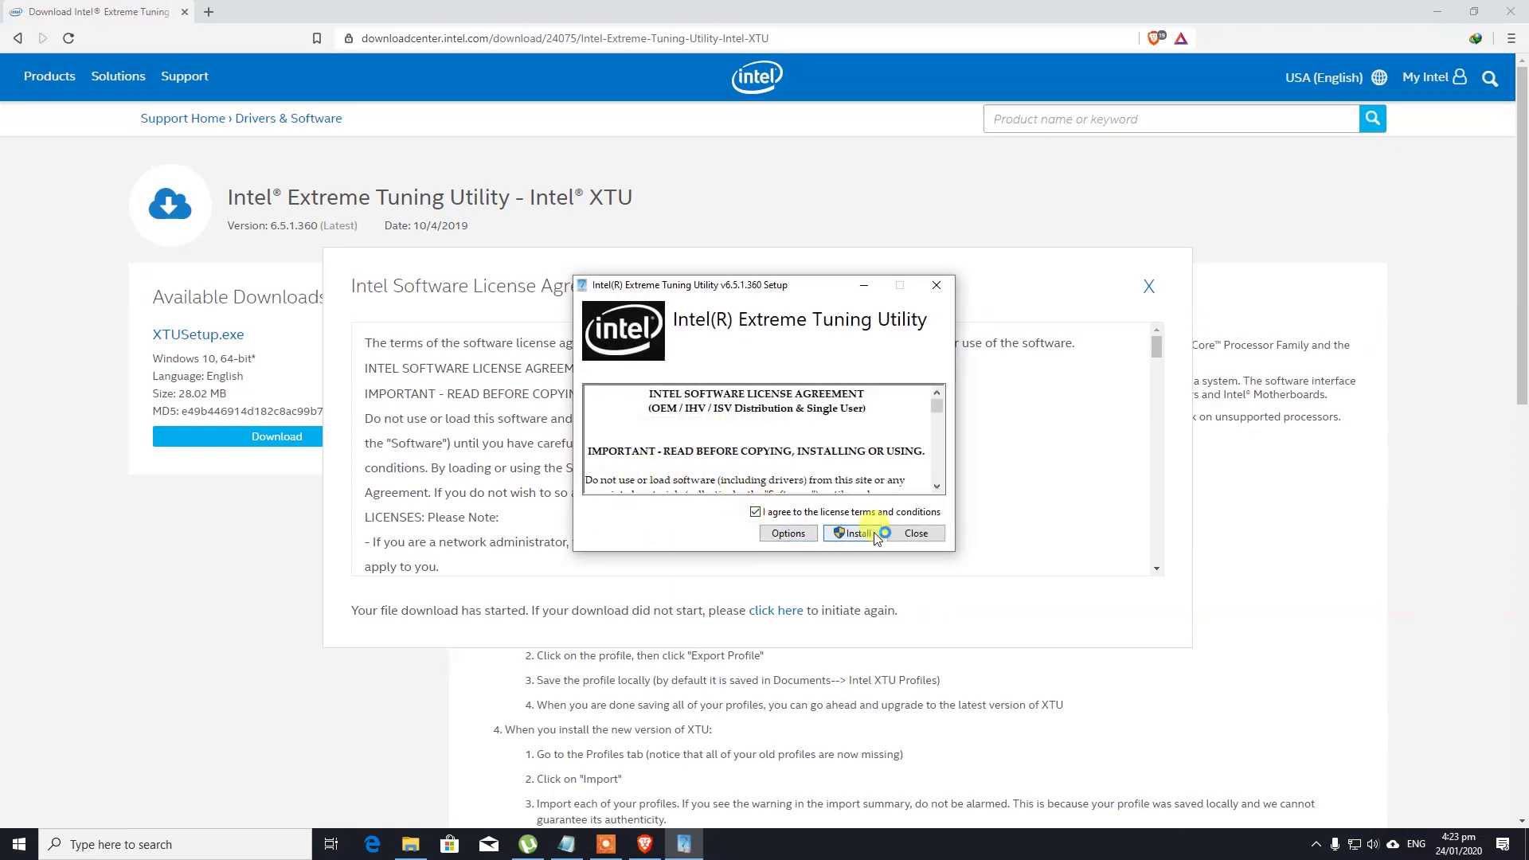
Install Extreme Tuning Utility, then minimize Brave and shift the setup dialog aside.
{"action": "left_click", "coordinate": [849, 532]}
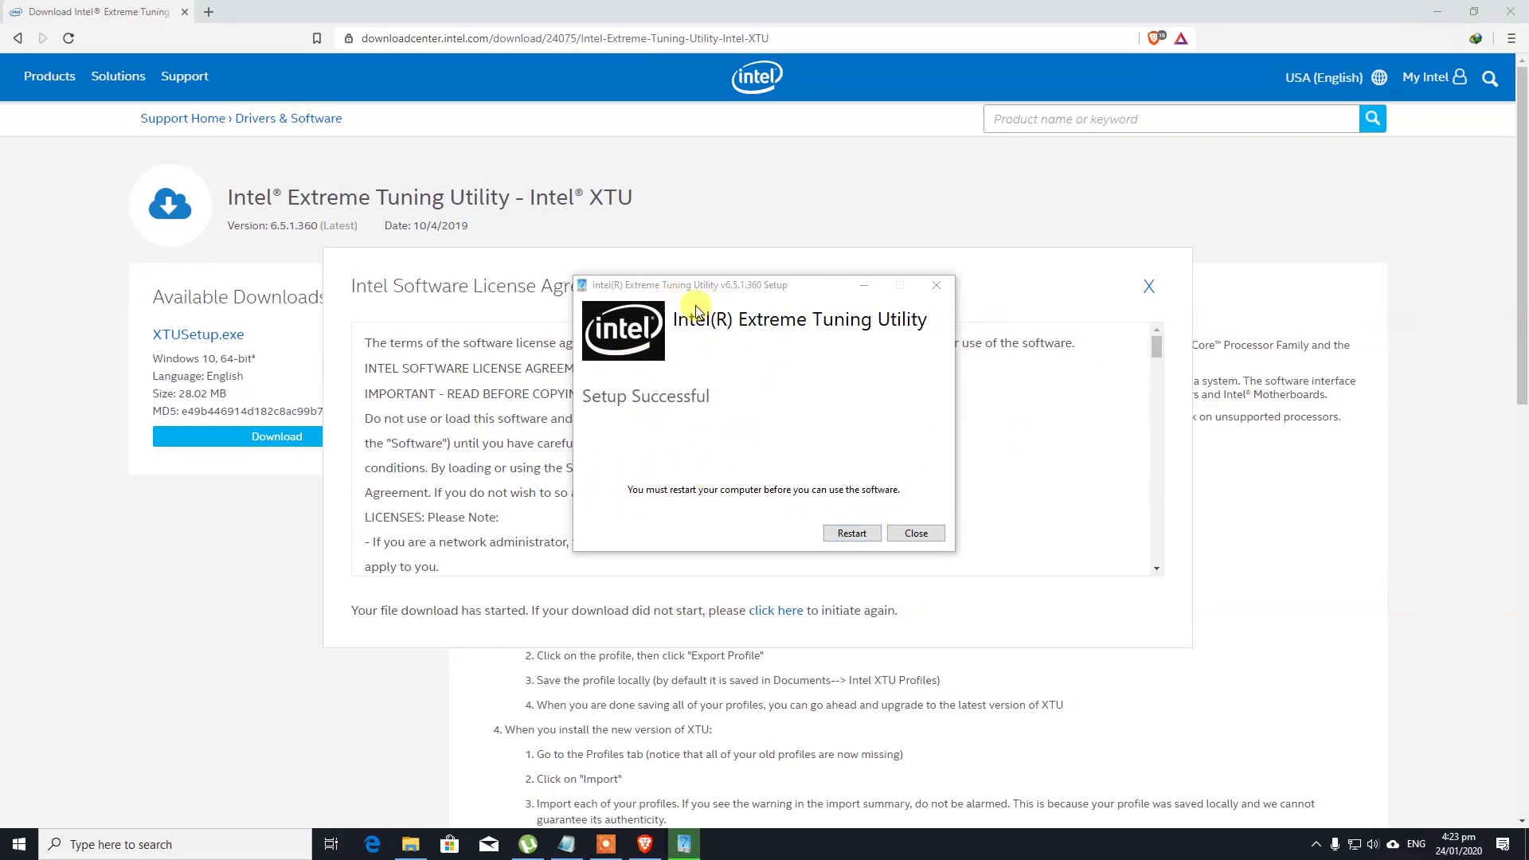
{"action": "left_click", "coordinate": [1437, 11]}
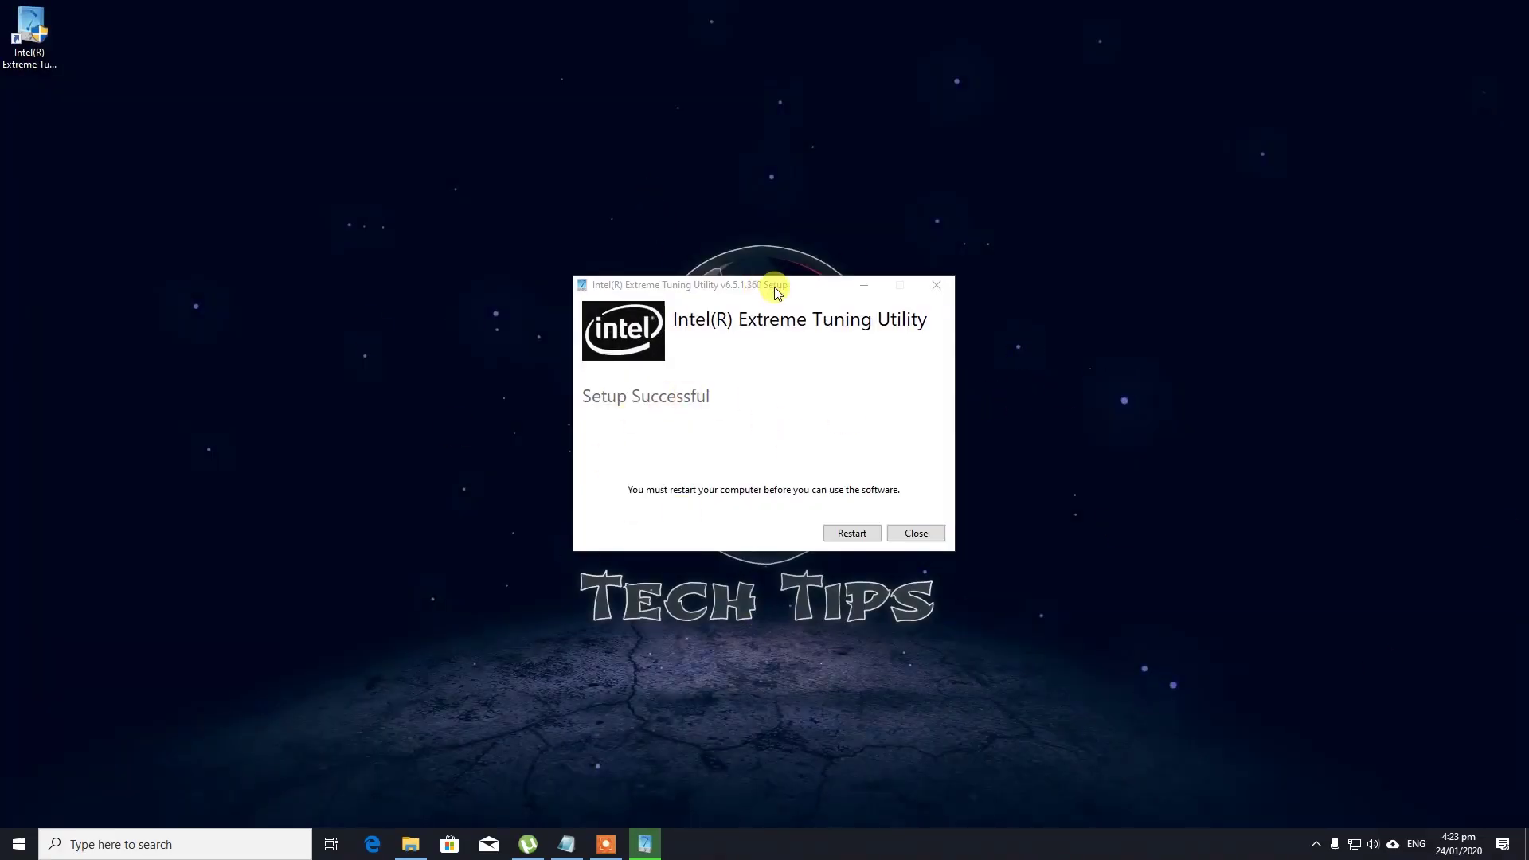
{"action": "left_click_drag", "start_coordinate": [827, 288], "coordinate": [858, 224]}
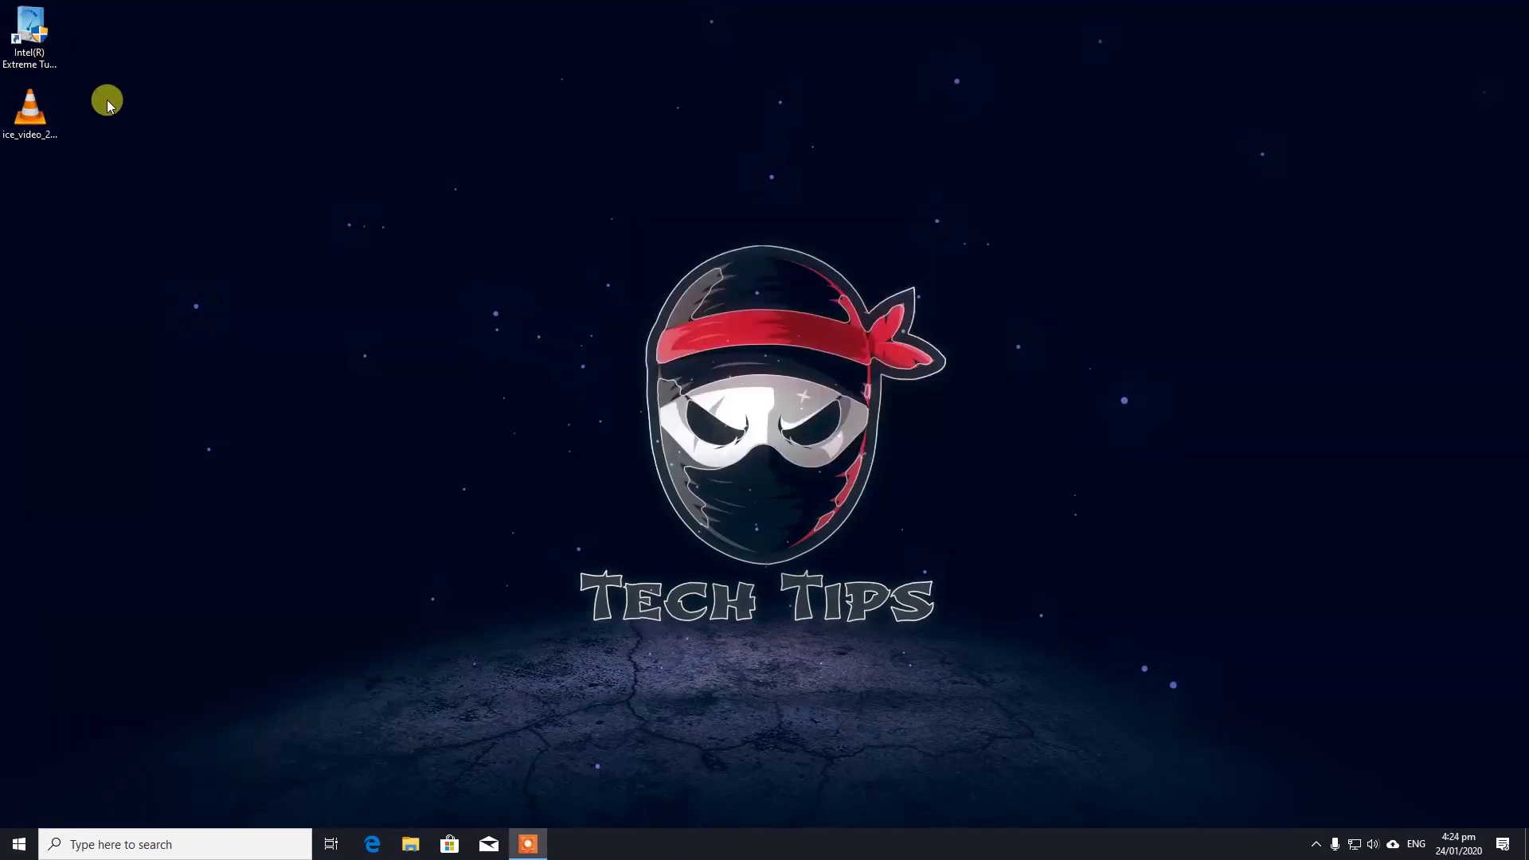
Delete the VLC video, launch XTU, and follow the downloadcenter.intel.com link in its error.
{"action": "left_click", "coordinate": [44, 113]}
{"action": "key", "text": "Delete"}
{"action": "double_click", "coordinate": [36, 36]}
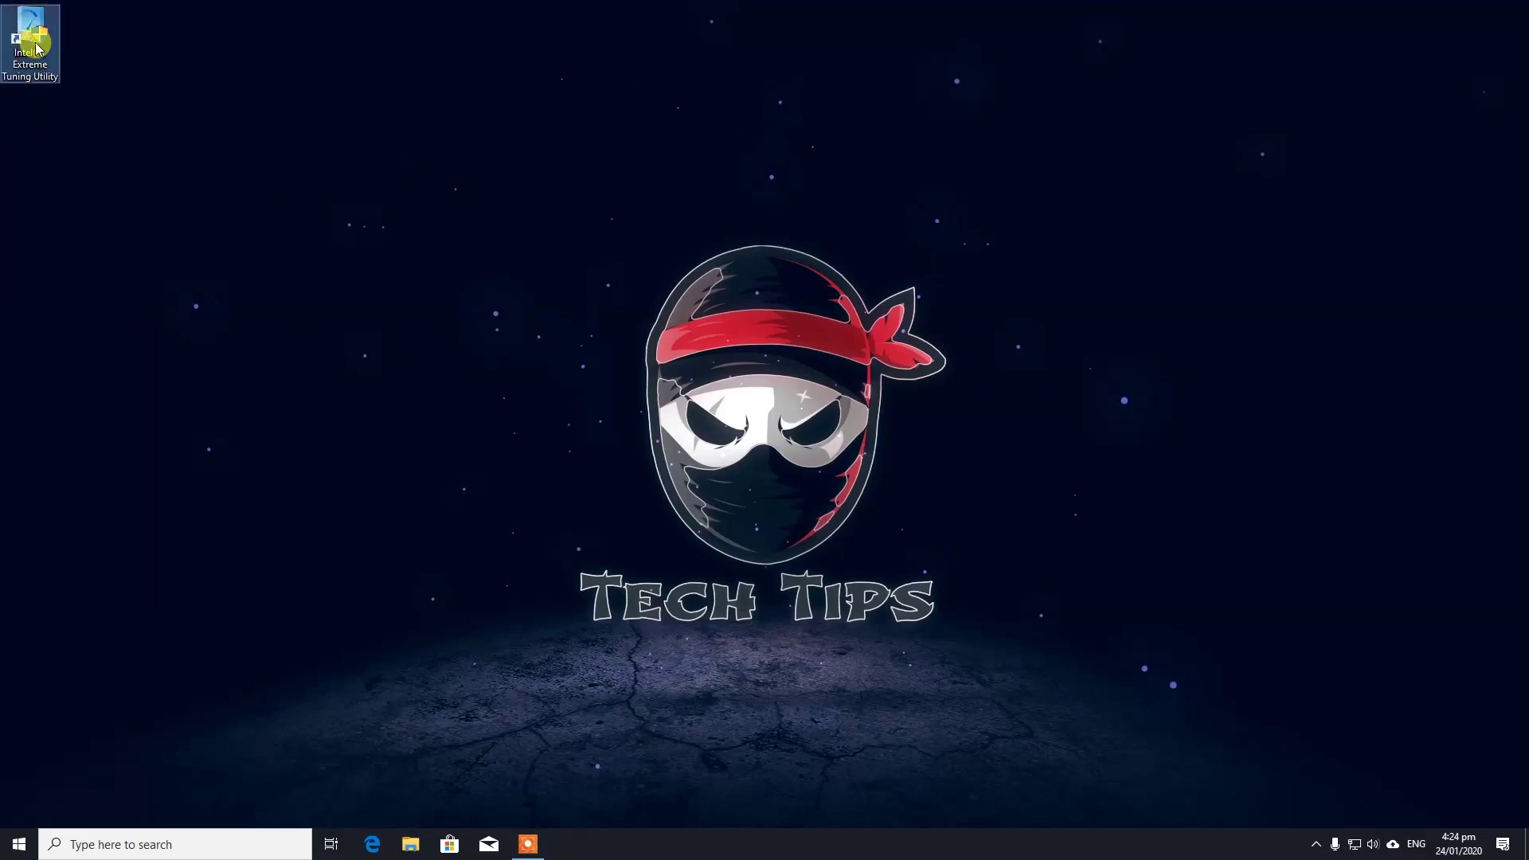
{"action": "left_click", "coordinate": [140, 49]}
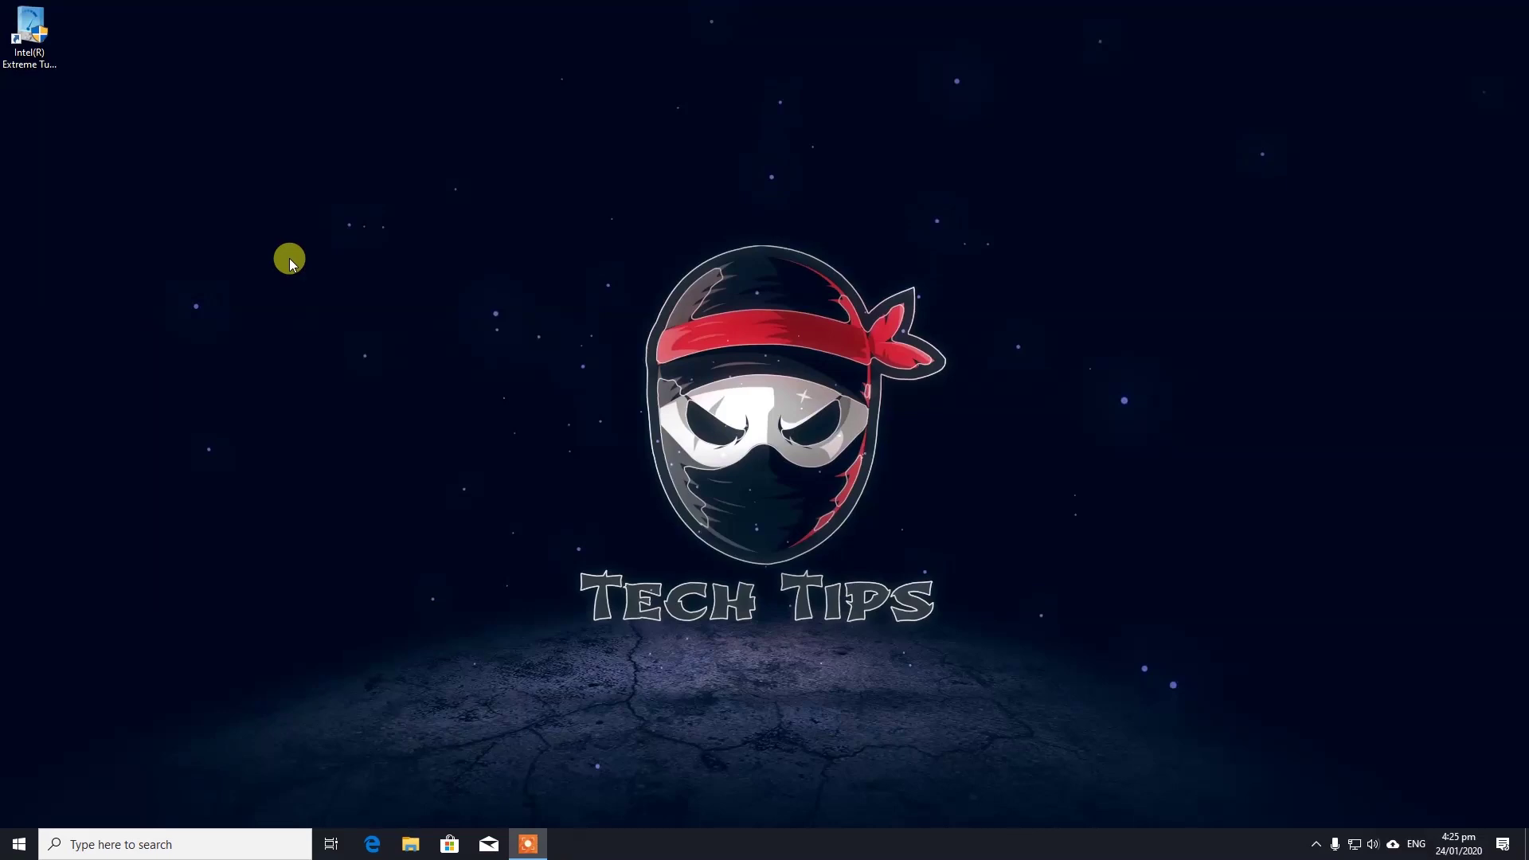
{"action": "left_click", "coordinate": [1316, 844]}
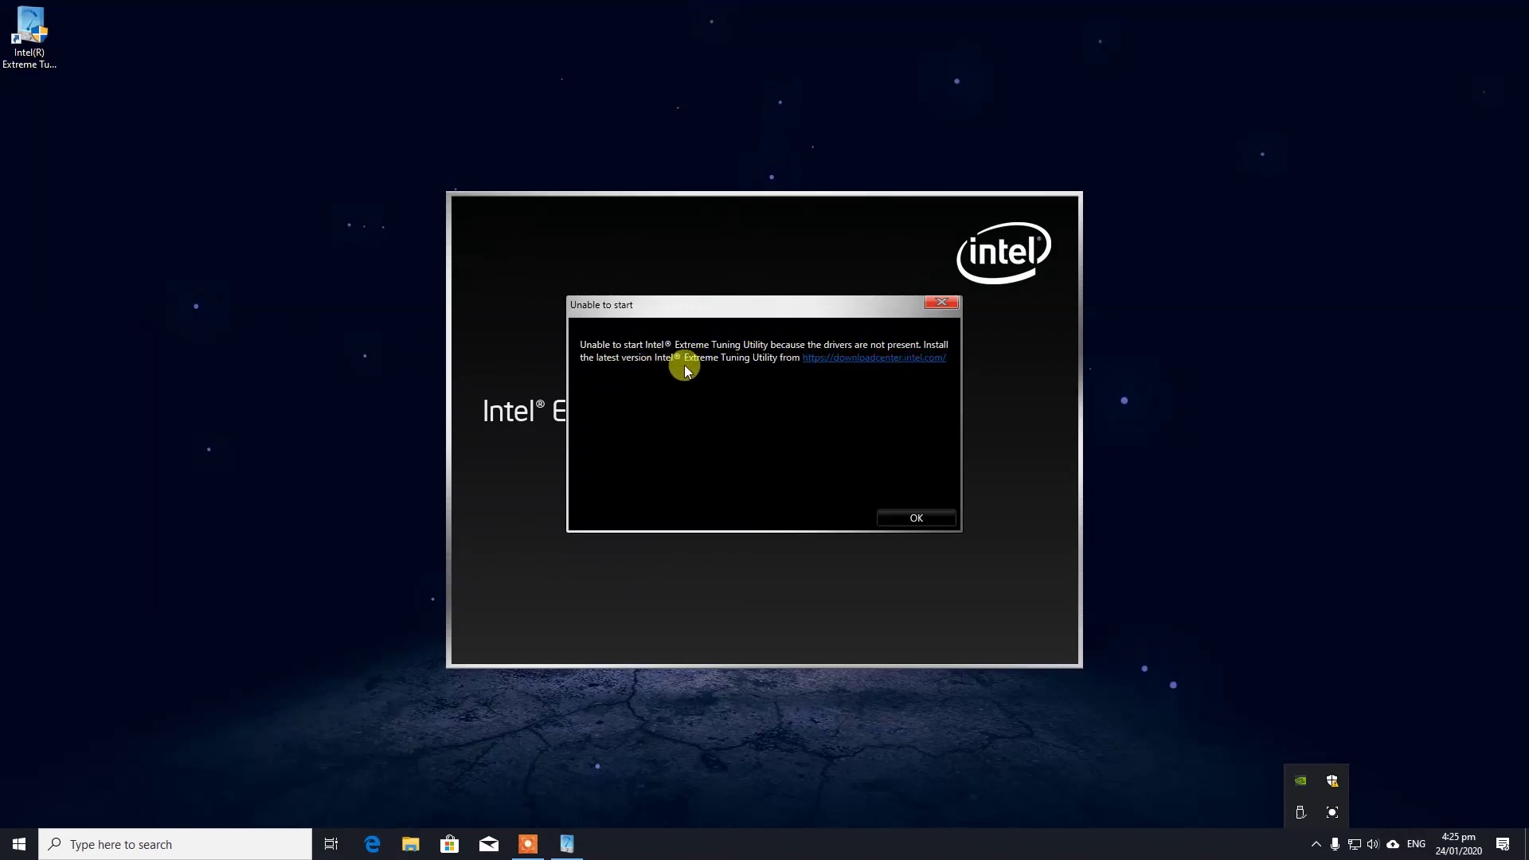
{"action": "left_click", "coordinate": [846, 358]}
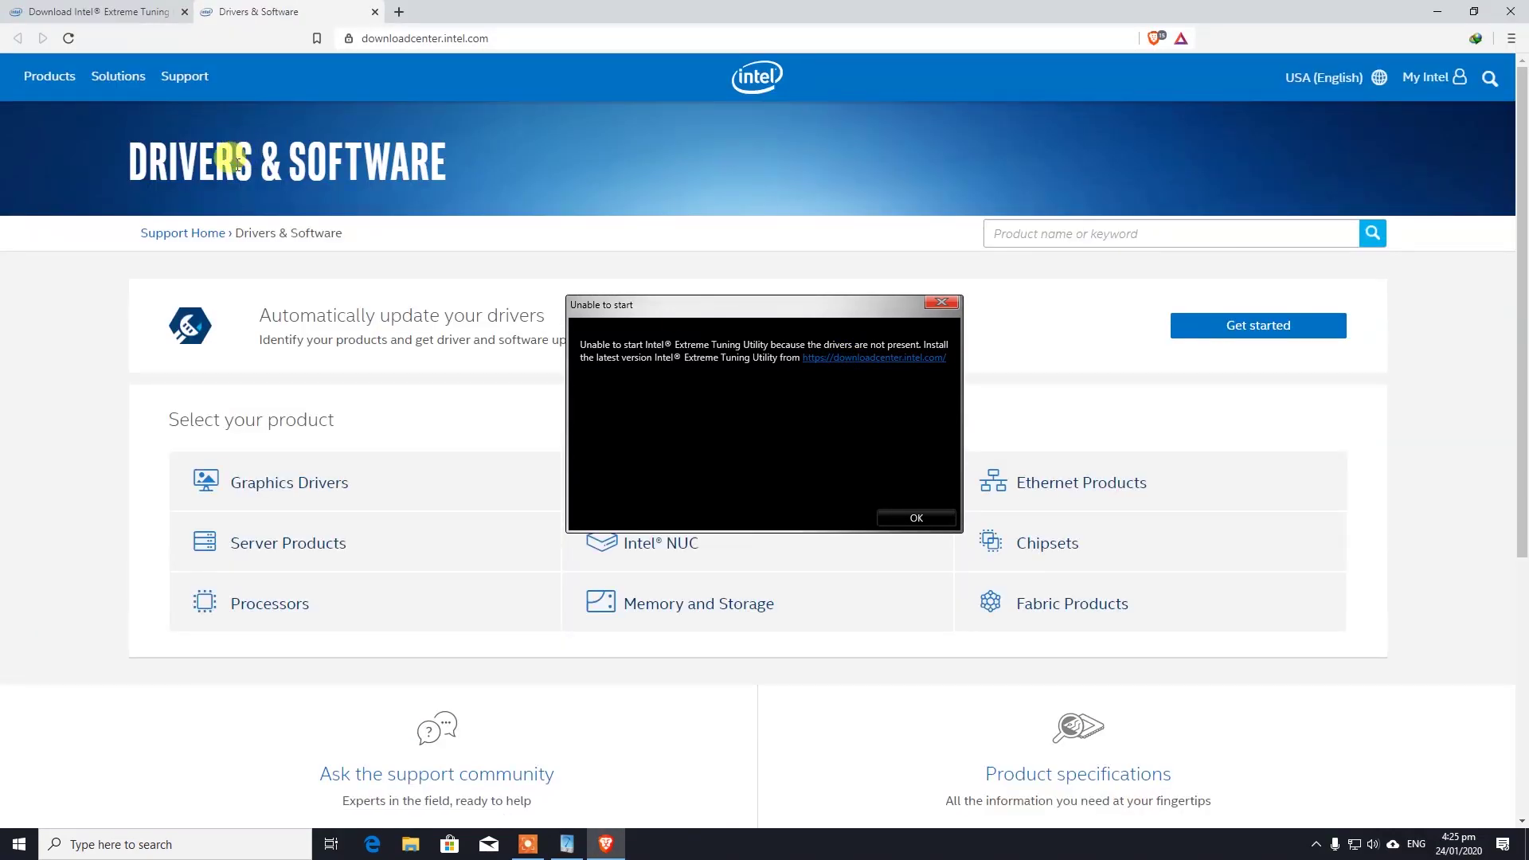
Move the missing-drivers error aside and dismiss it with OK.
{"action": "left_click_drag", "start_coordinate": [820, 306], "coordinate": [711, 517]}
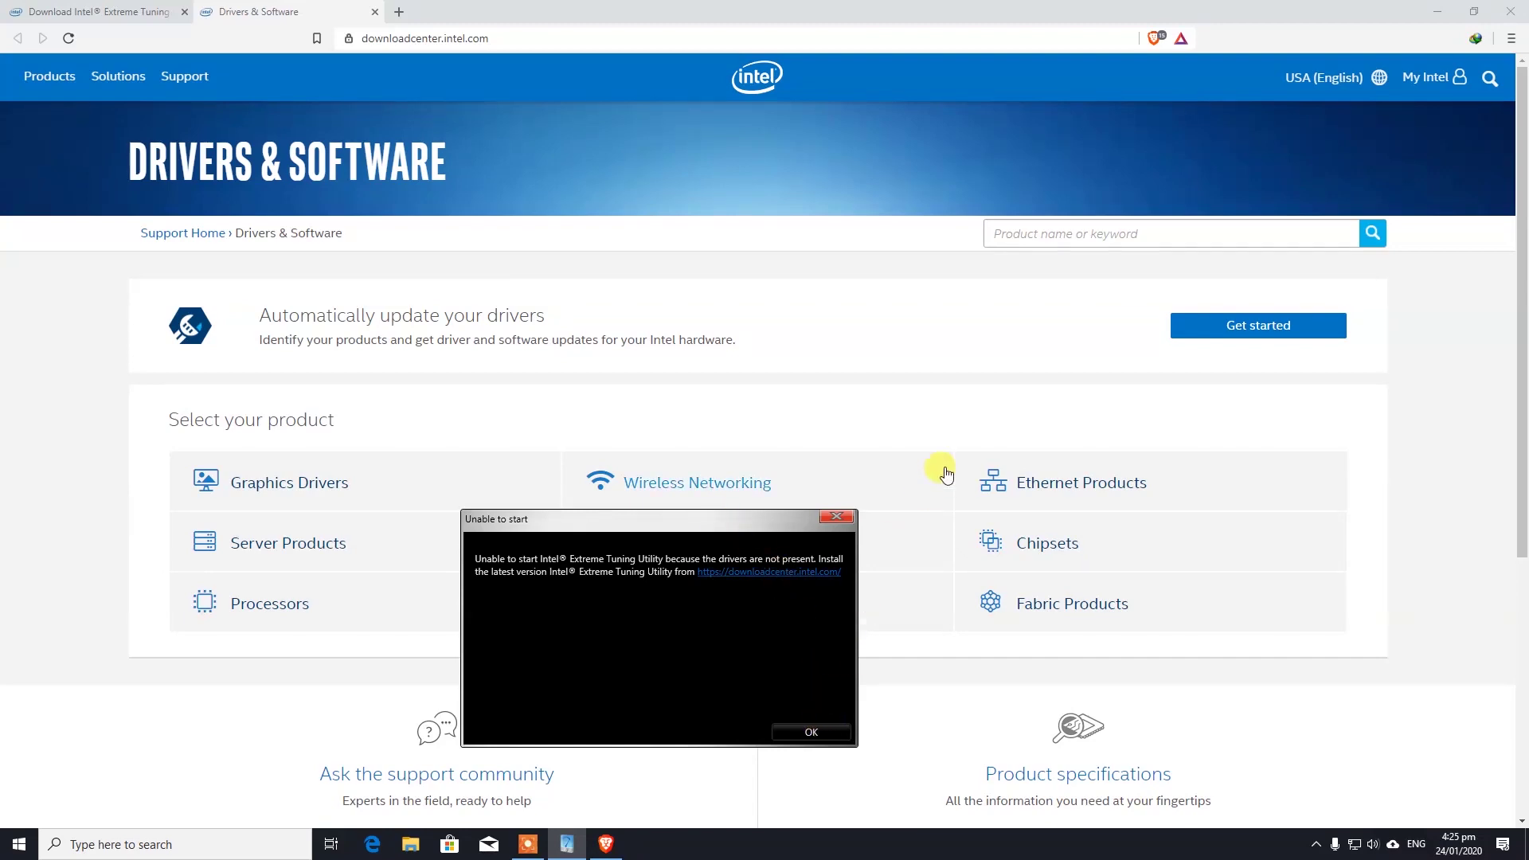
{"action": "left_click", "coordinate": [813, 730]}
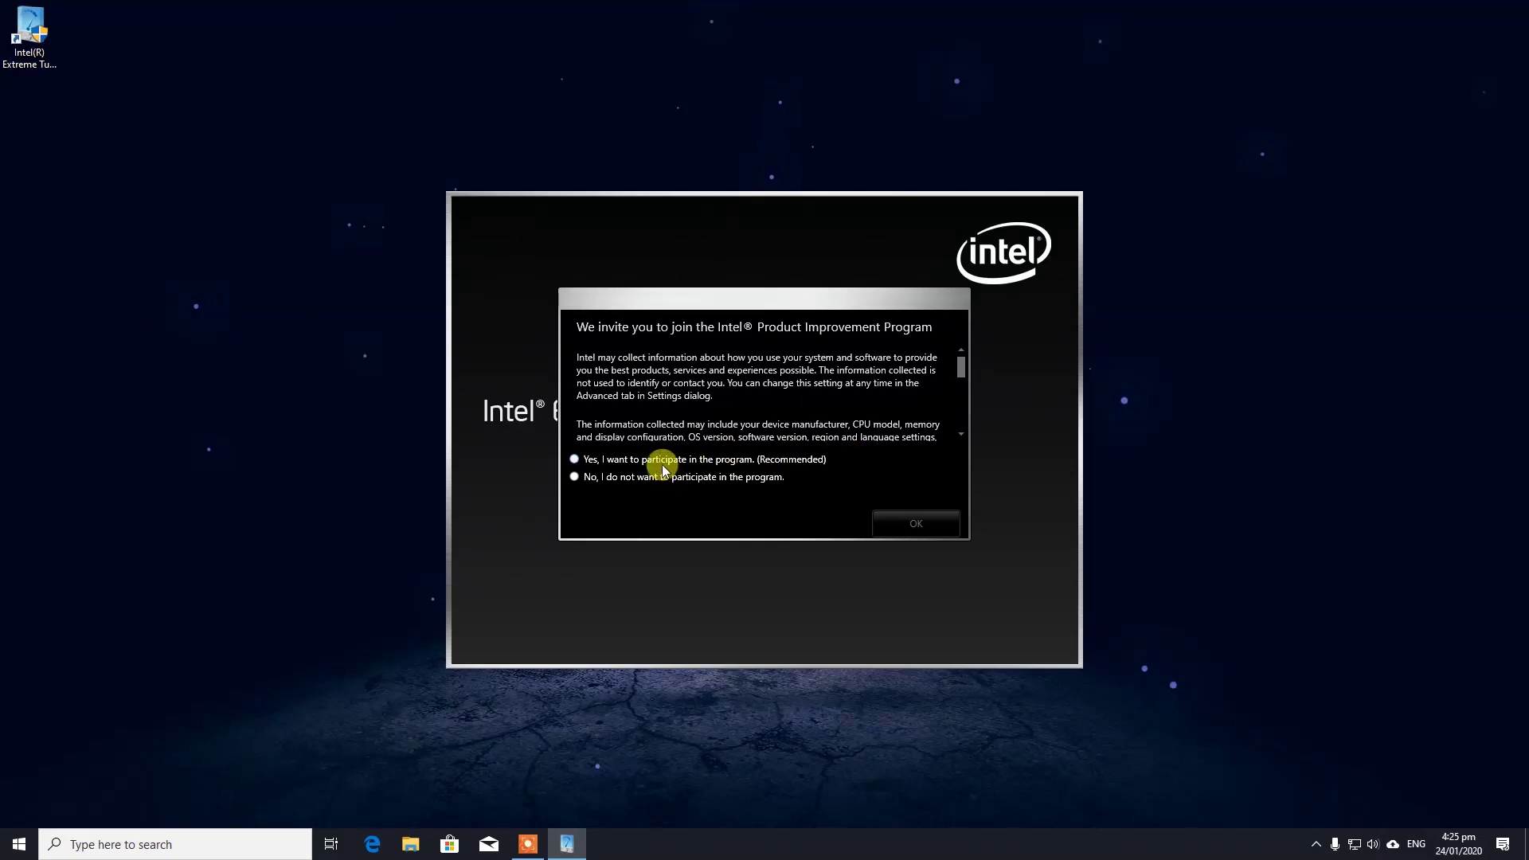
Choose 'No, I do not want to participate' and confirm with OK.
{"action": "left_click", "coordinate": [638, 476]}
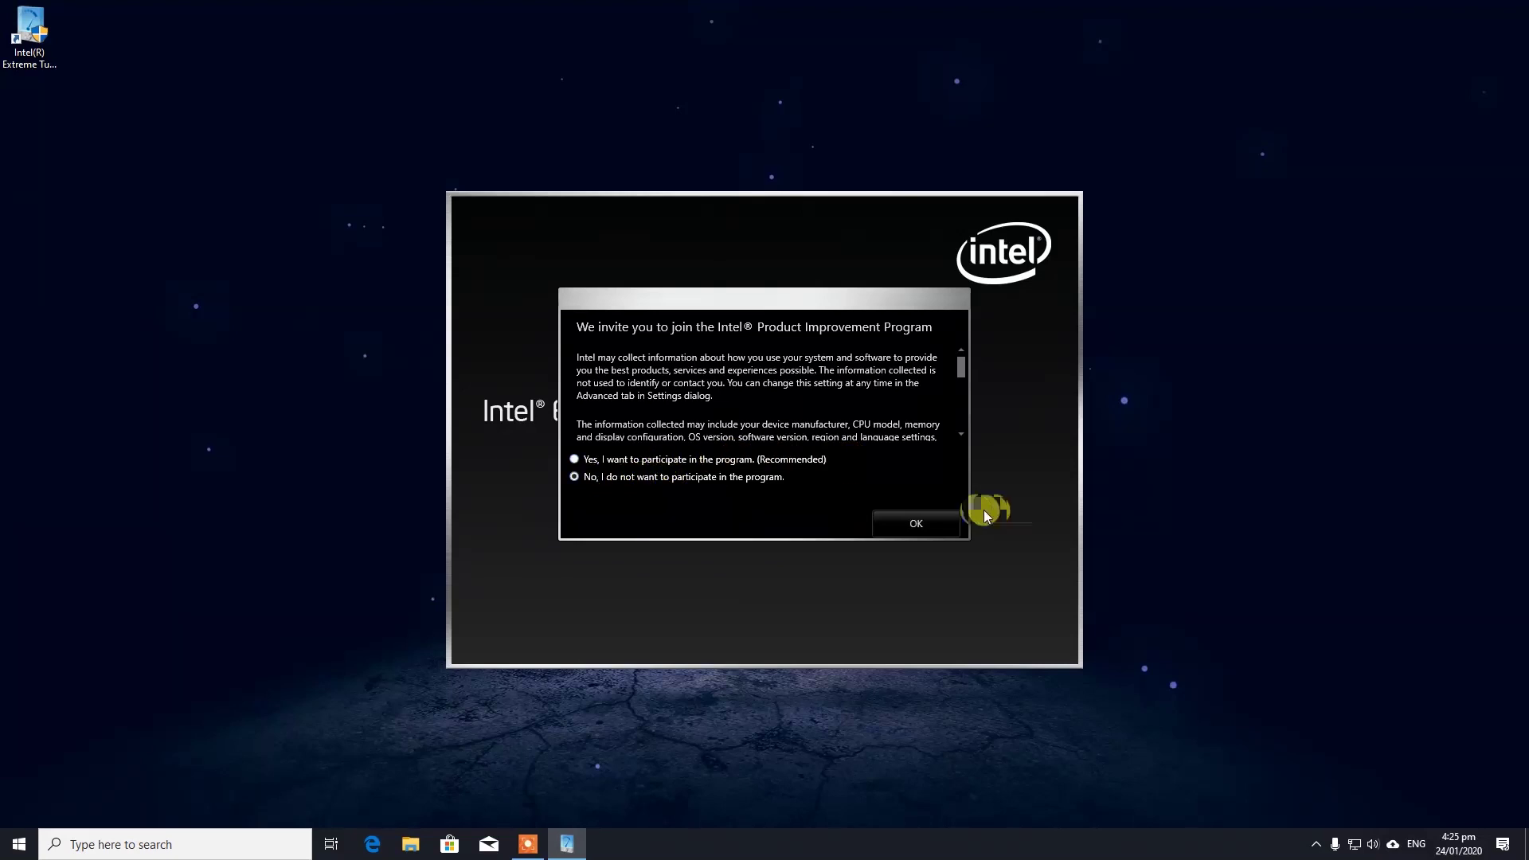
{"action": "left_click", "coordinate": [938, 524]}
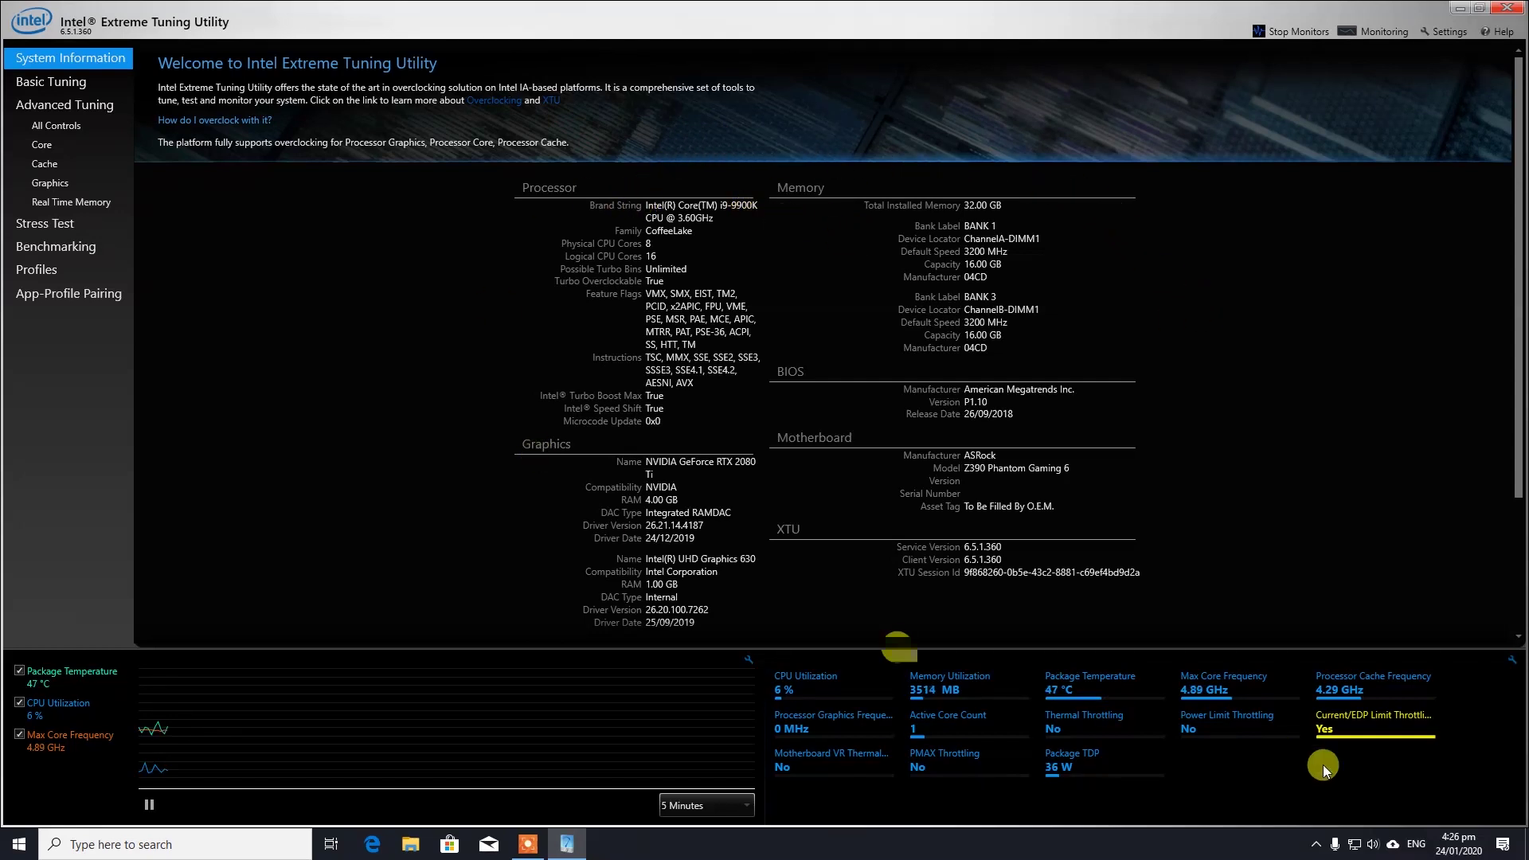
Go to Advanced Tuning's All Controls and accept the overclocking warning with I agree.
{"action": "mouse_move", "coordinate": [1330, 719]}
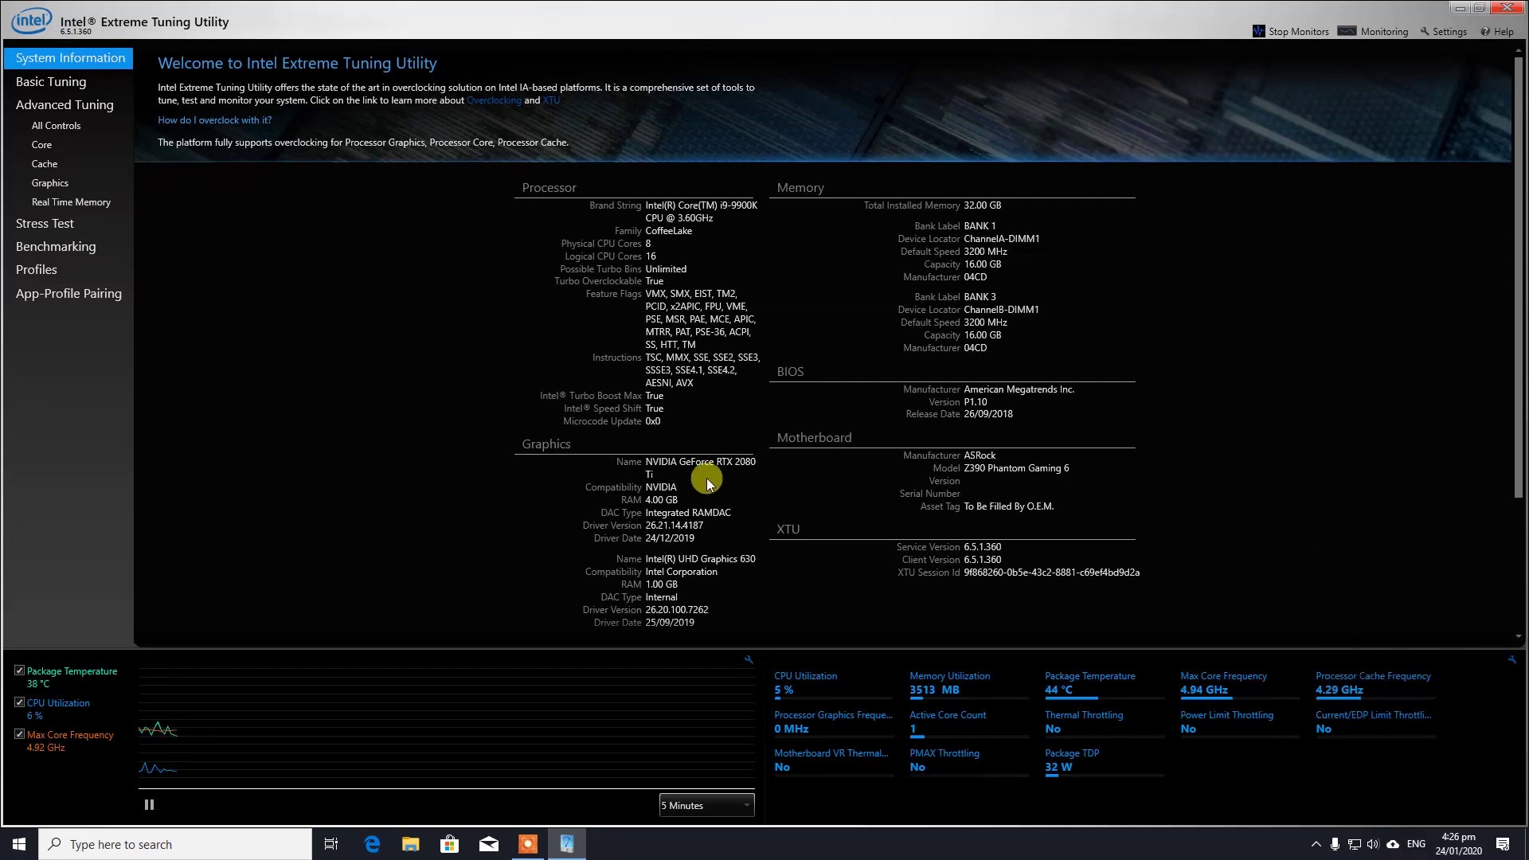
{"action": "left_click", "coordinate": [60, 127]}
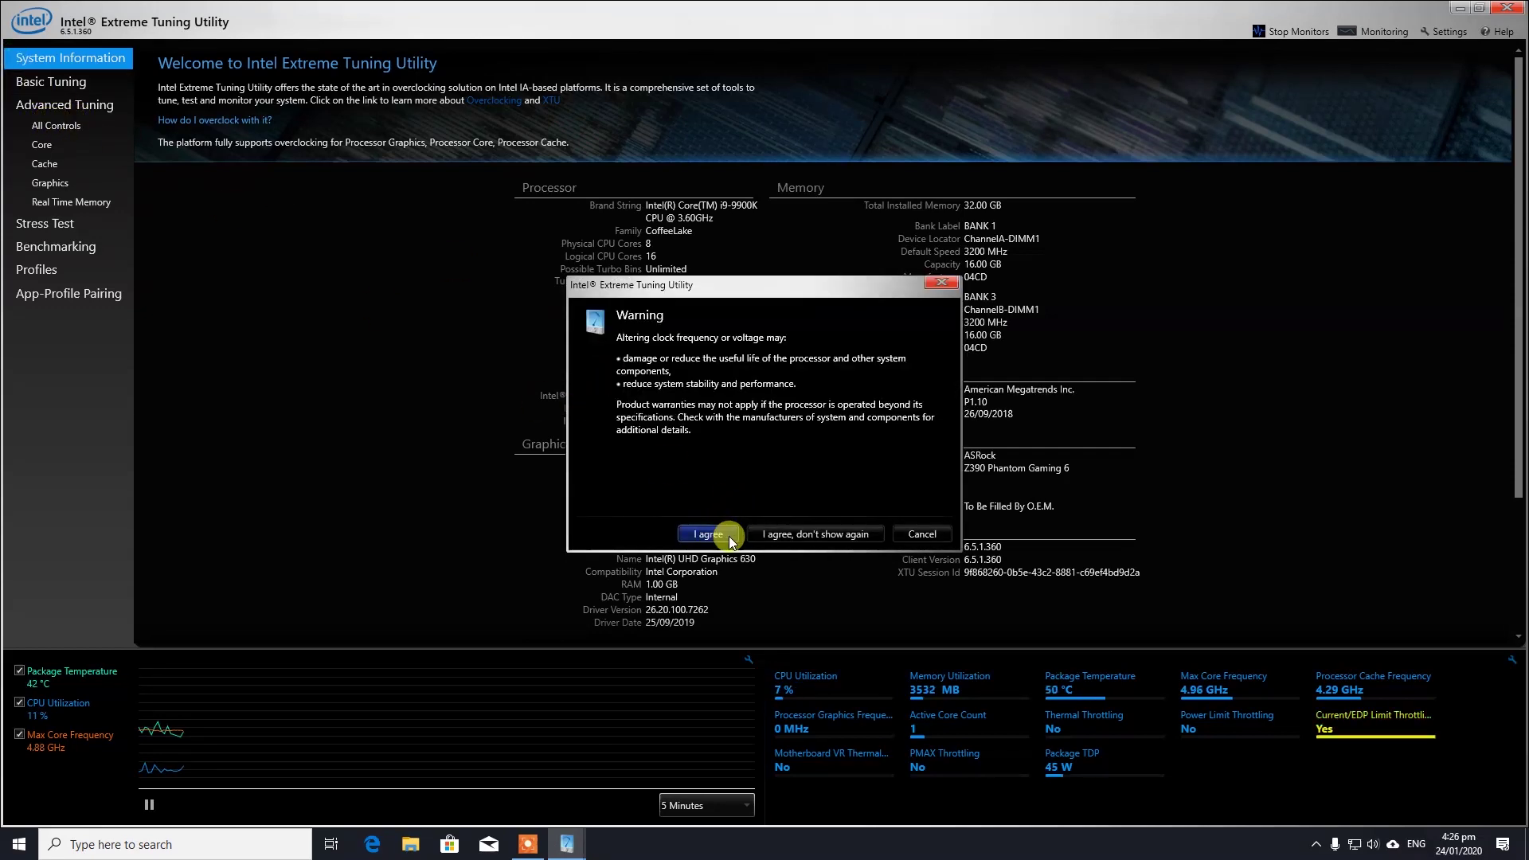
{"action": "left_click", "coordinate": [685, 537]}
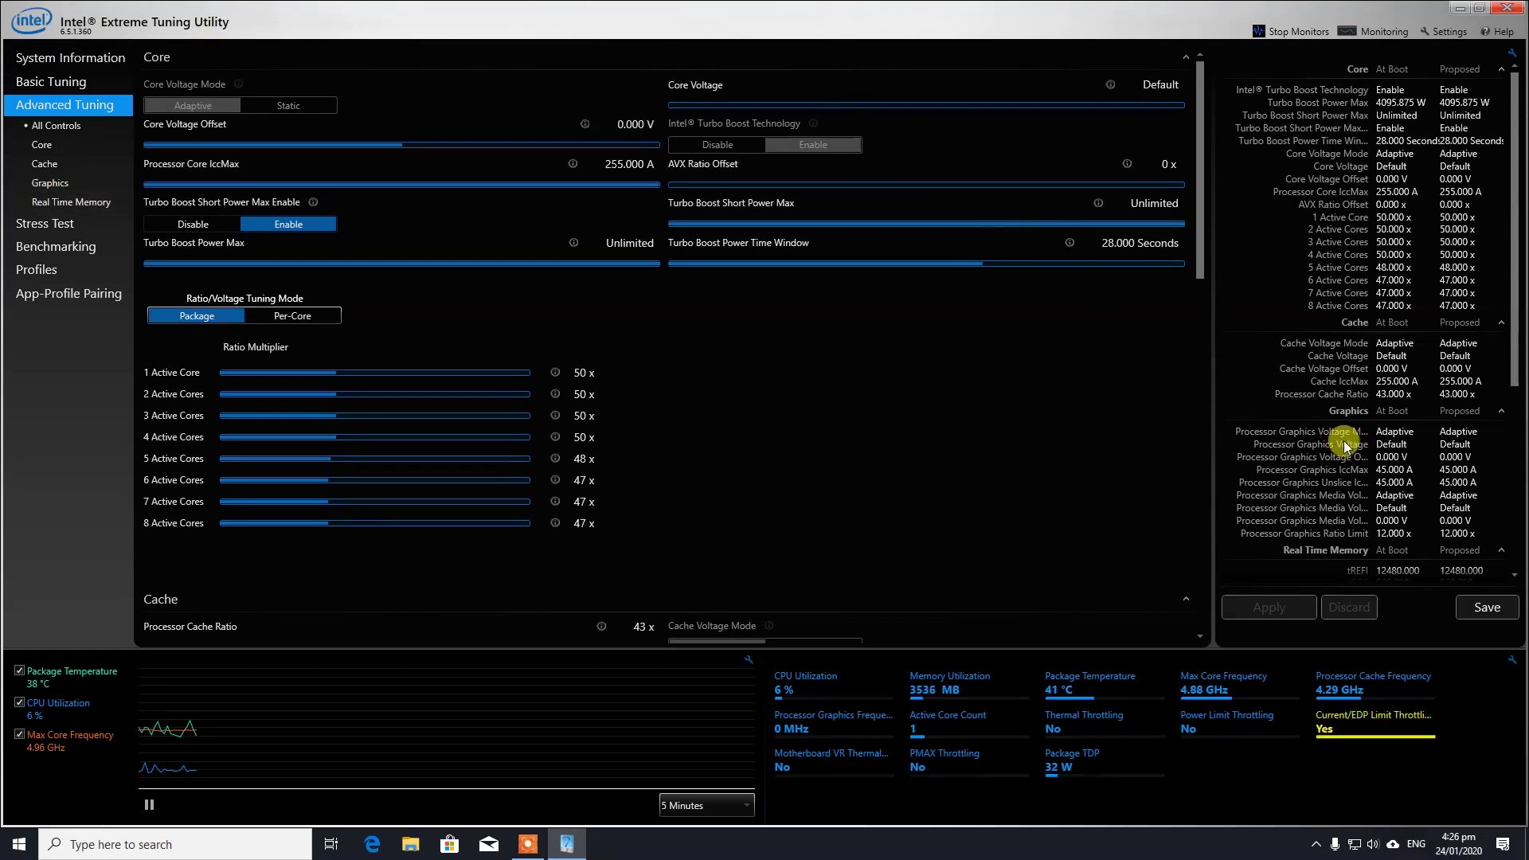
{"action": "mouse_move", "coordinate": [1187, 696]}
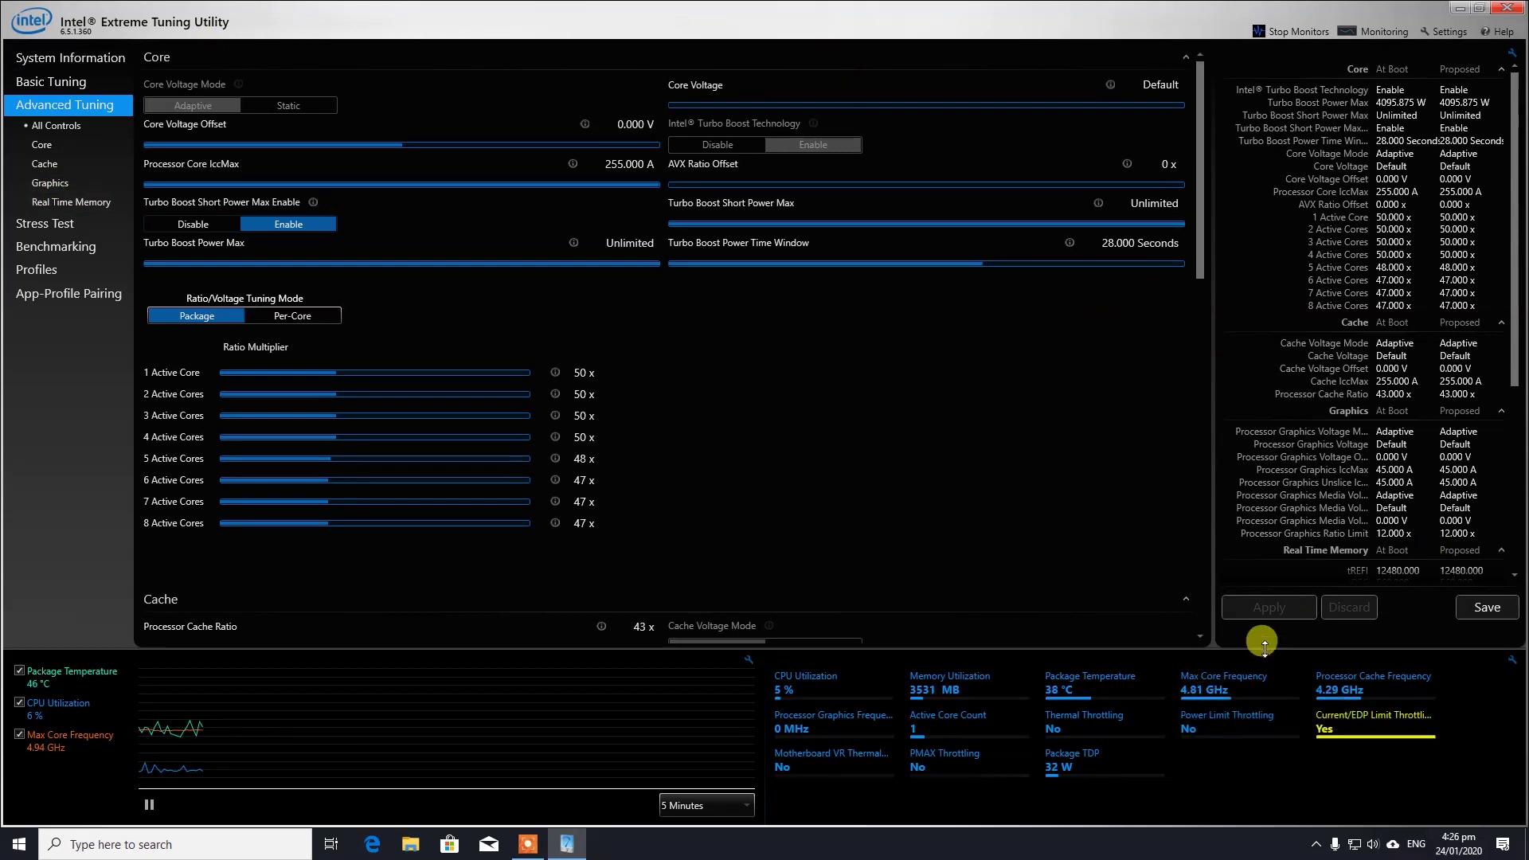
{"action": "mouse_move", "coordinate": [491, 629]}
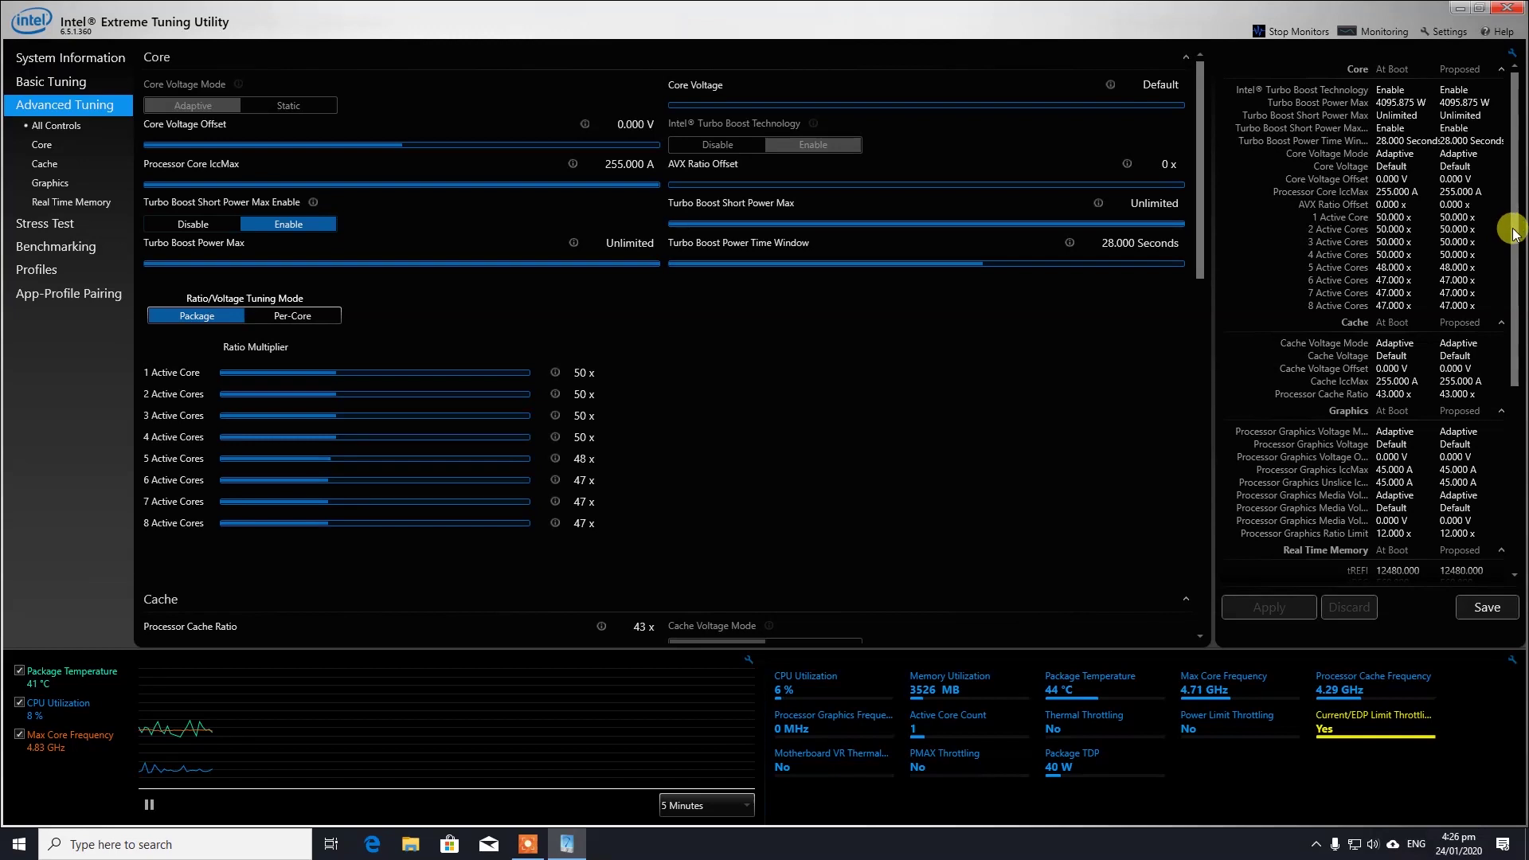
{"action": "left_click_drag", "start_coordinate": [1512, 231], "coordinate": [1511, 290]}
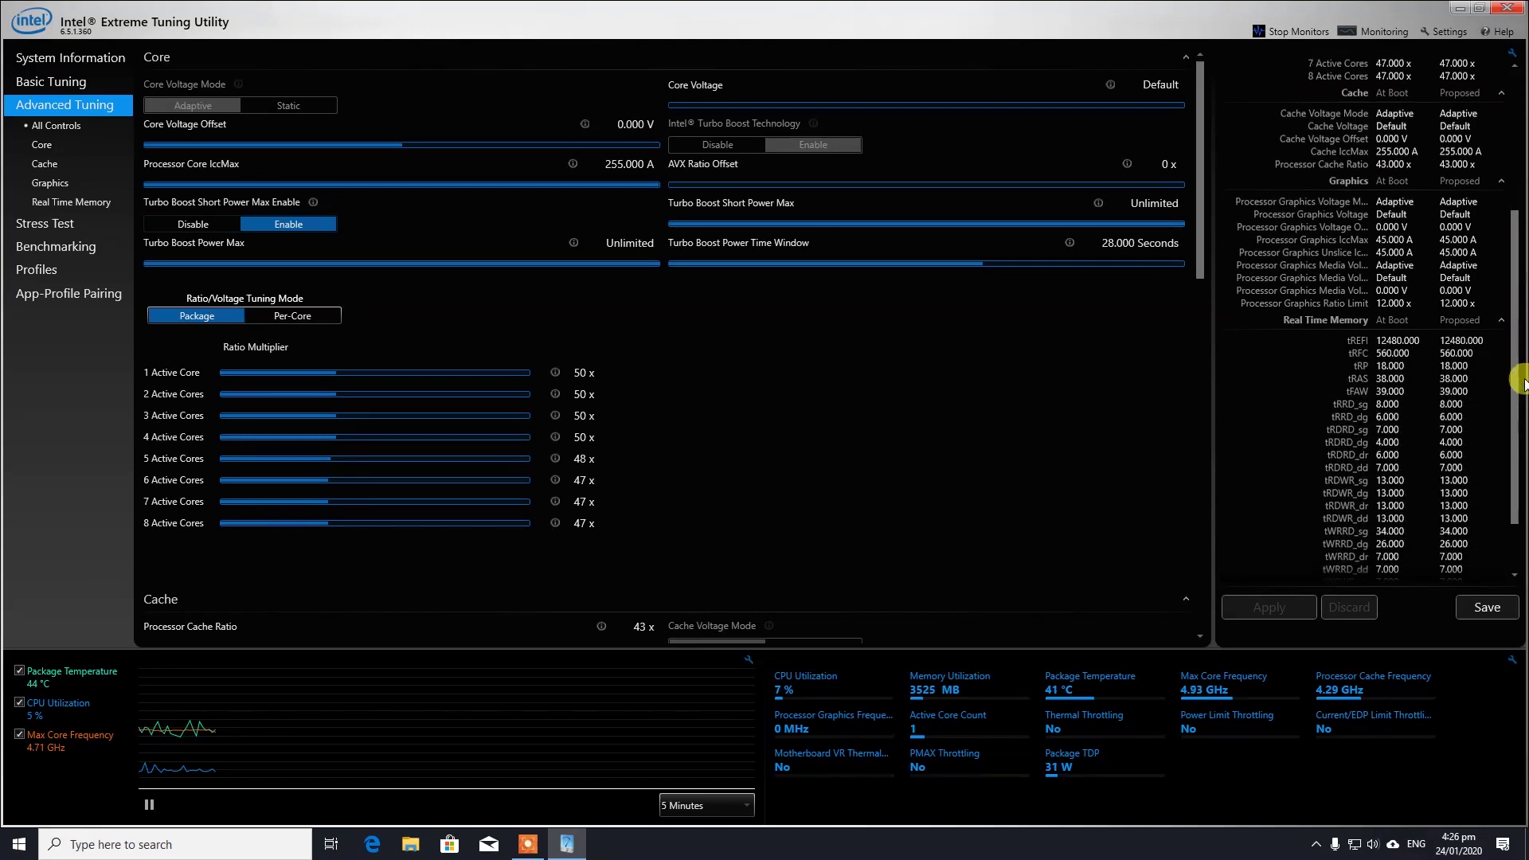
{"action": "left_click_drag", "start_coordinate": [1518, 382], "coordinate": [1512, 189]}
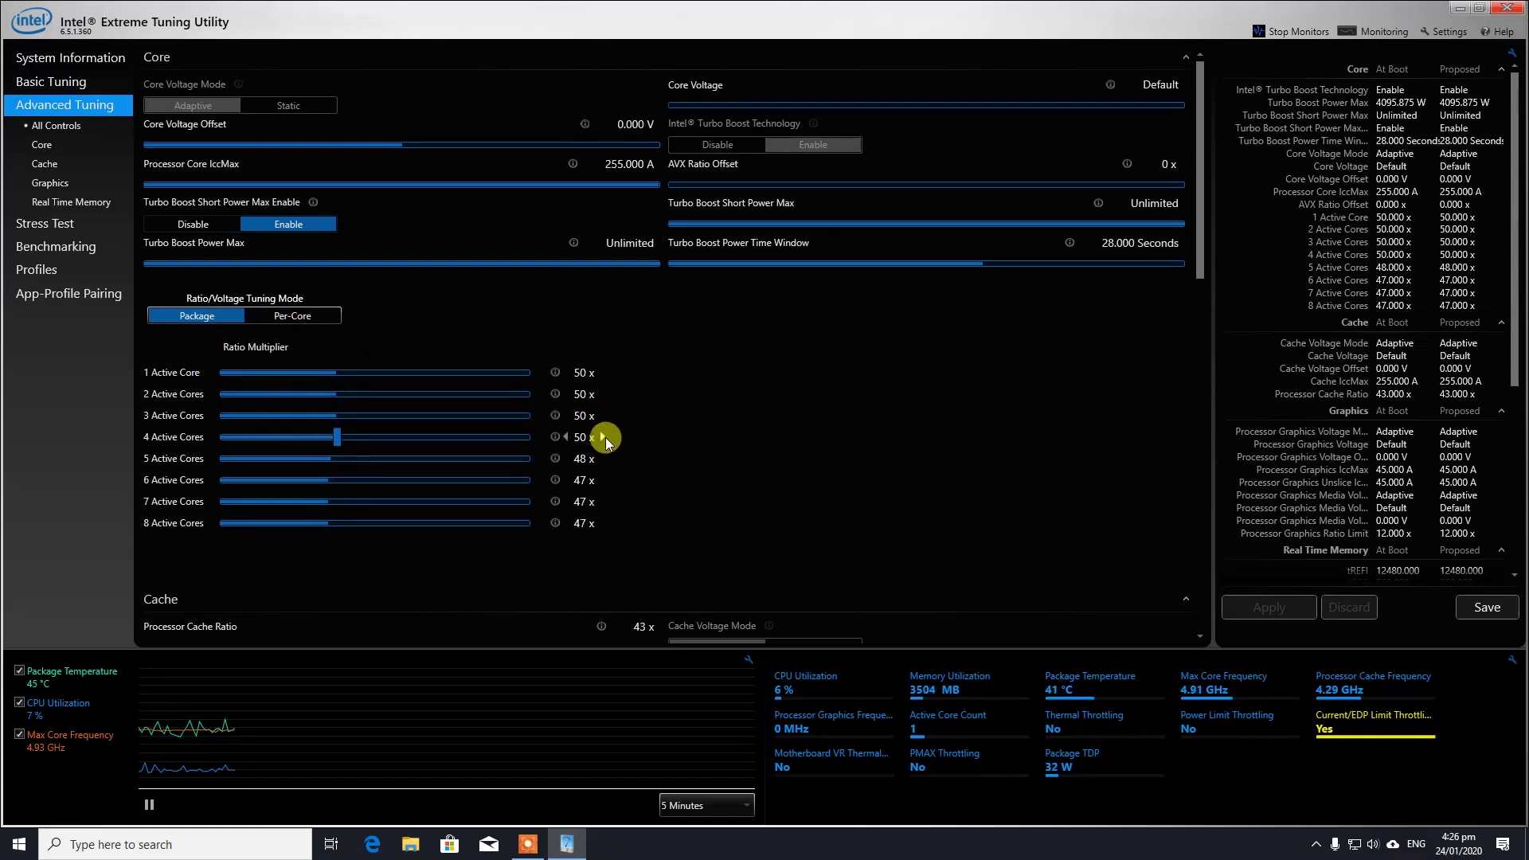
Raise the 5, 6, 7 and 8 active-core ratio multipliers each to 50x.
{"action": "left_click", "coordinate": [603, 459]}
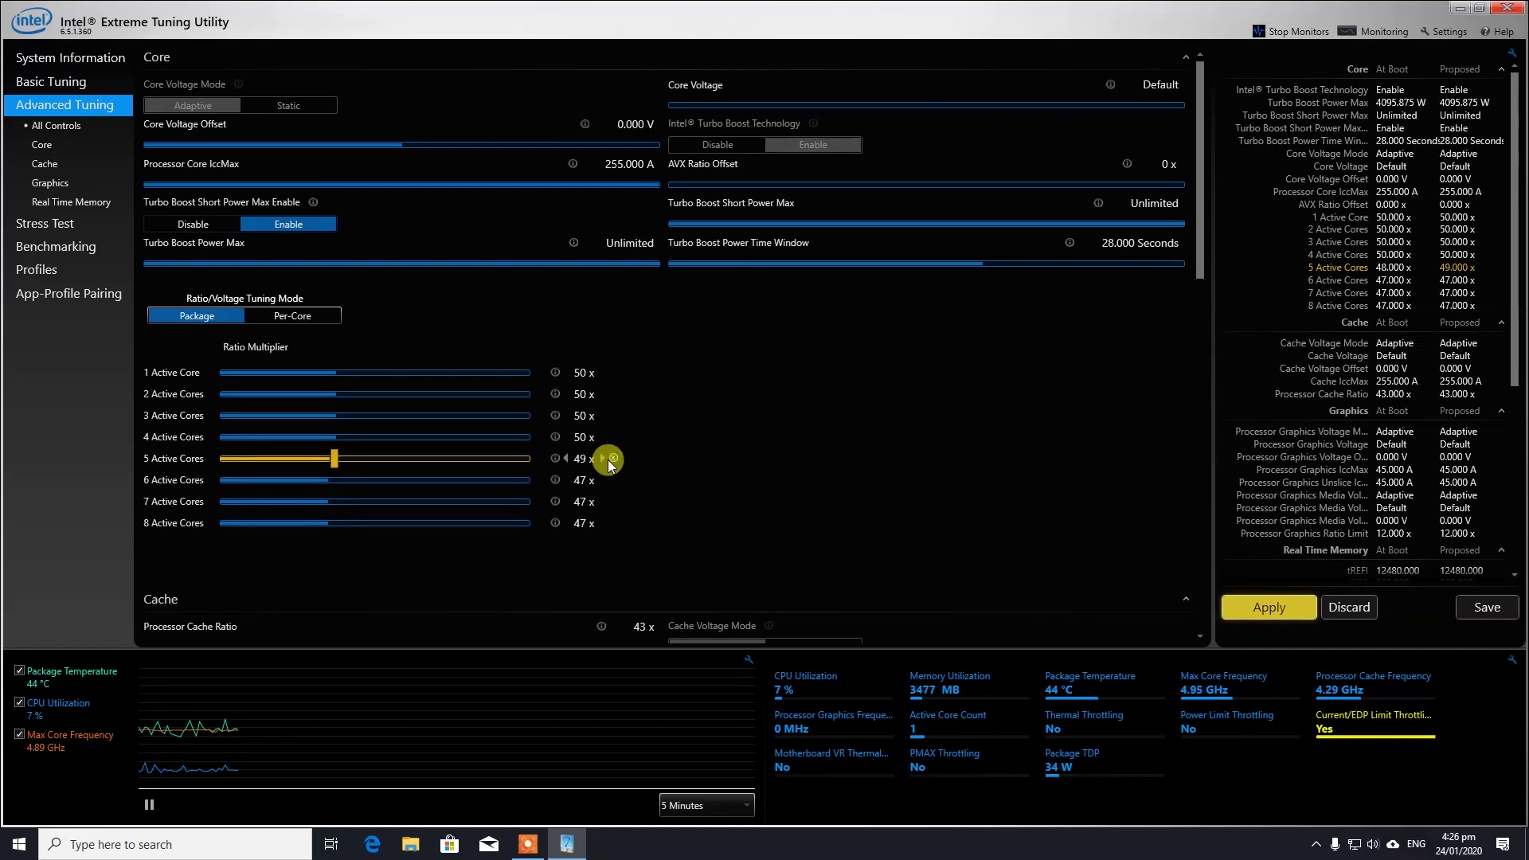
{"action": "left_click", "coordinate": [609, 460]}
{"action": "left_click", "coordinate": [601, 478]}
{"action": "left_click", "coordinate": [601, 478]}
{"action": "left_click", "coordinate": [601, 478]}
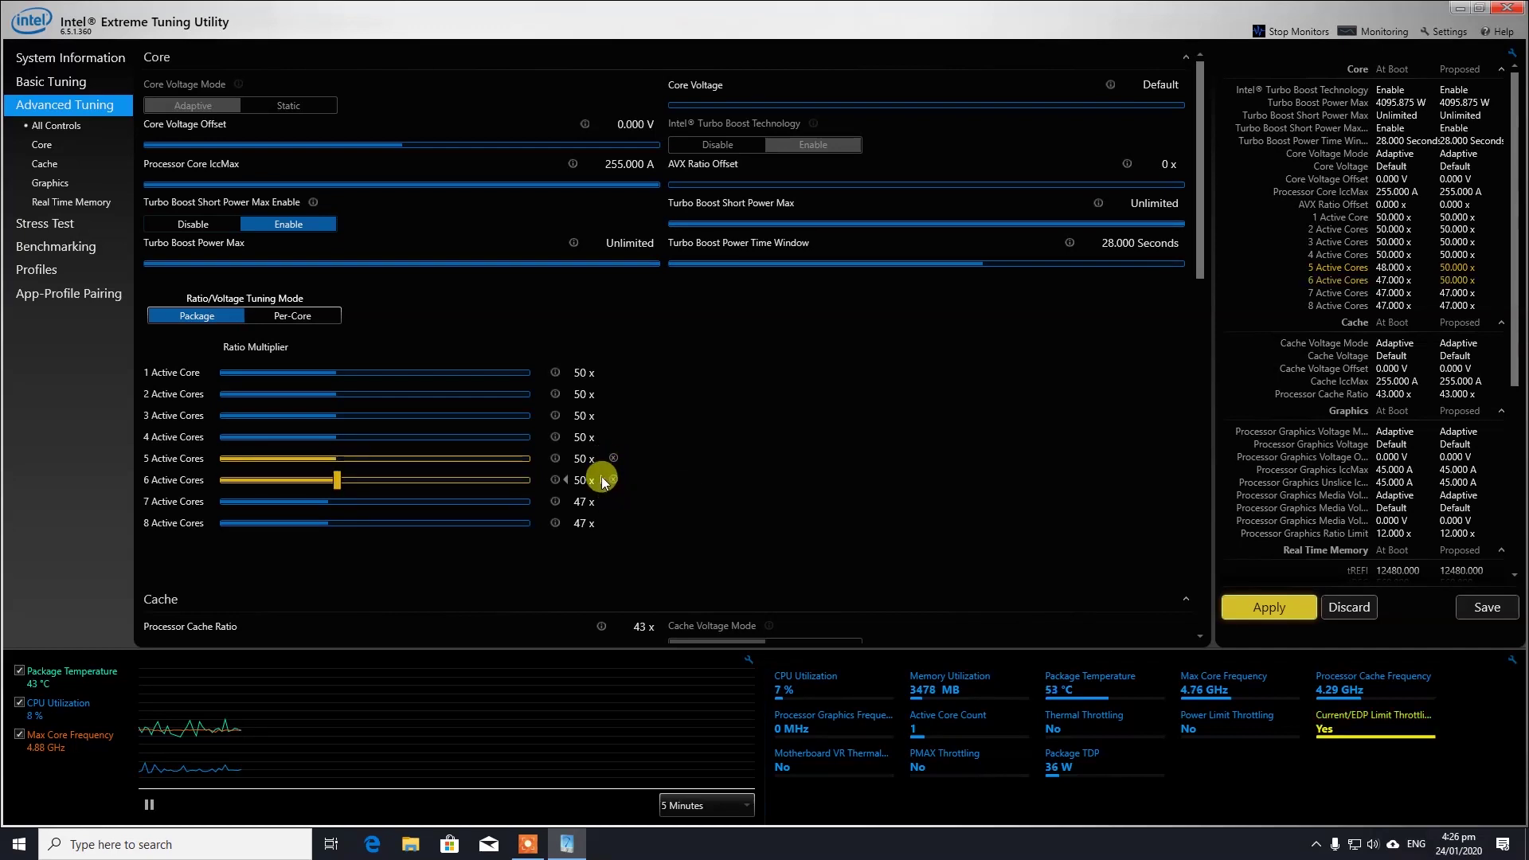
{"action": "left_click", "coordinate": [603, 502]}
{"action": "left_click", "coordinate": [602, 502]}
{"action": "left_click", "coordinate": [603, 502]}
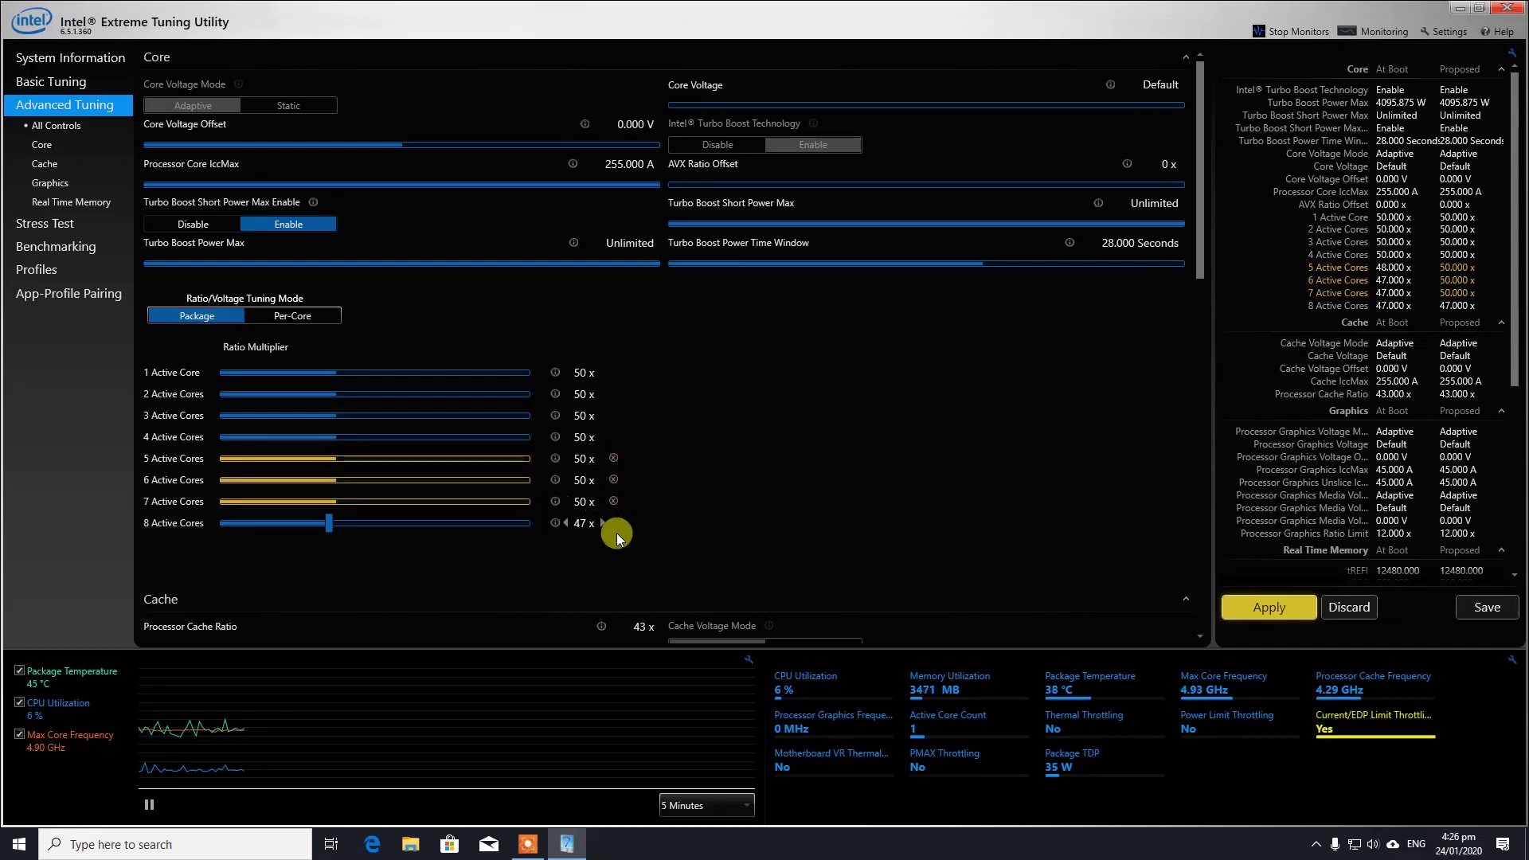
{"action": "left_click", "coordinate": [602, 523]}
{"action": "left_click", "coordinate": [603, 523]}
{"action": "left_click", "coordinate": [602, 523]}
{"action": "mouse_move", "coordinate": [555, 395]}
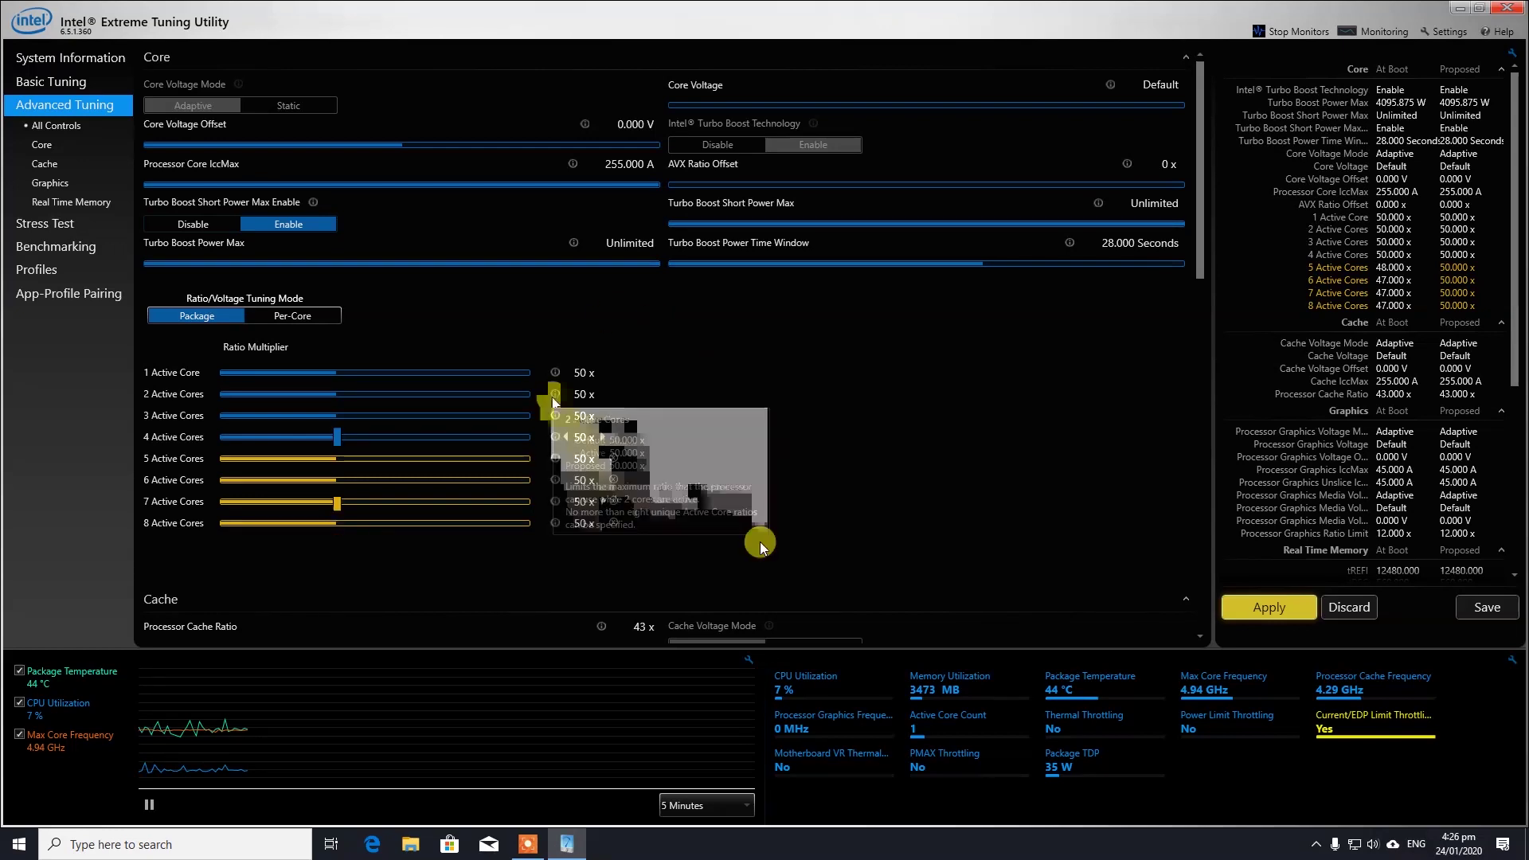
Apply the new 50x multipliers and switch to the Stress Test page.
{"action": "left_click", "coordinate": [1279, 605]}
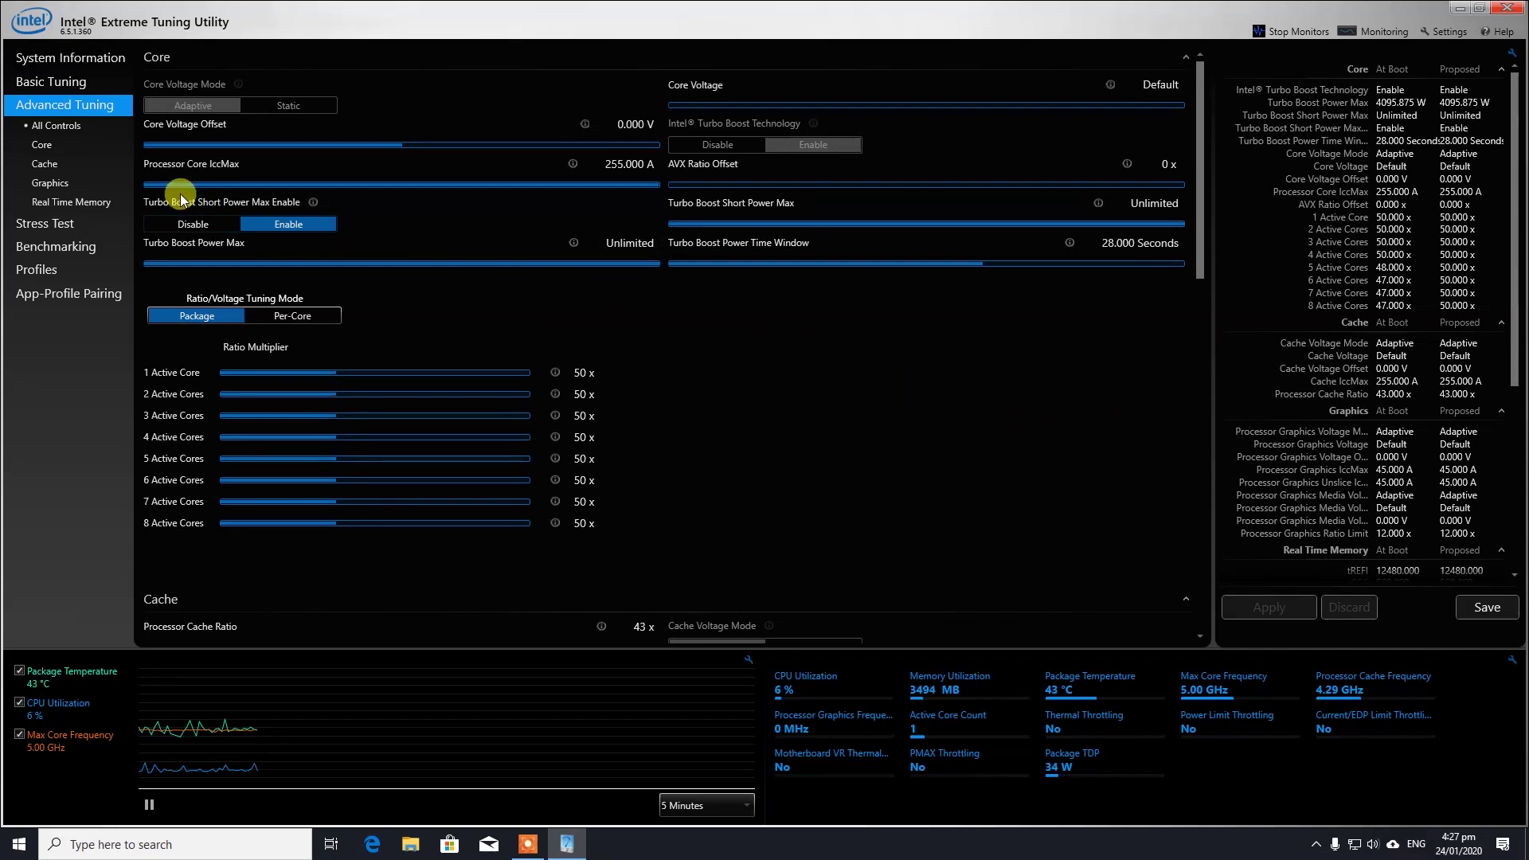
{"action": "mouse_move", "coordinate": [584, 482]}
{"action": "mouse_move", "coordinate": [1191, 691]}
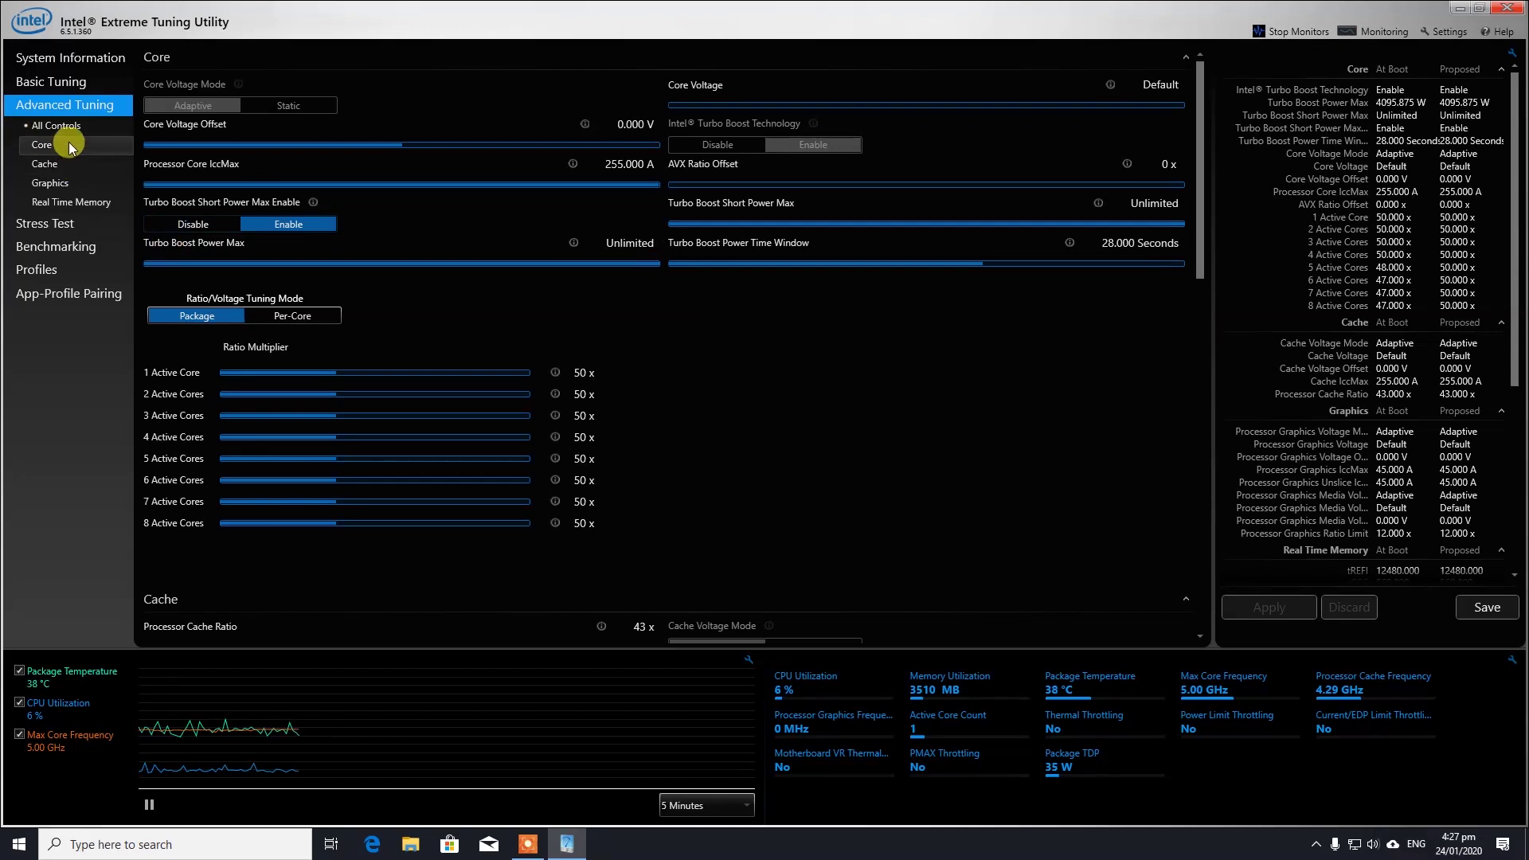
{"action": "left_click", "coordinate": [75, 224]}
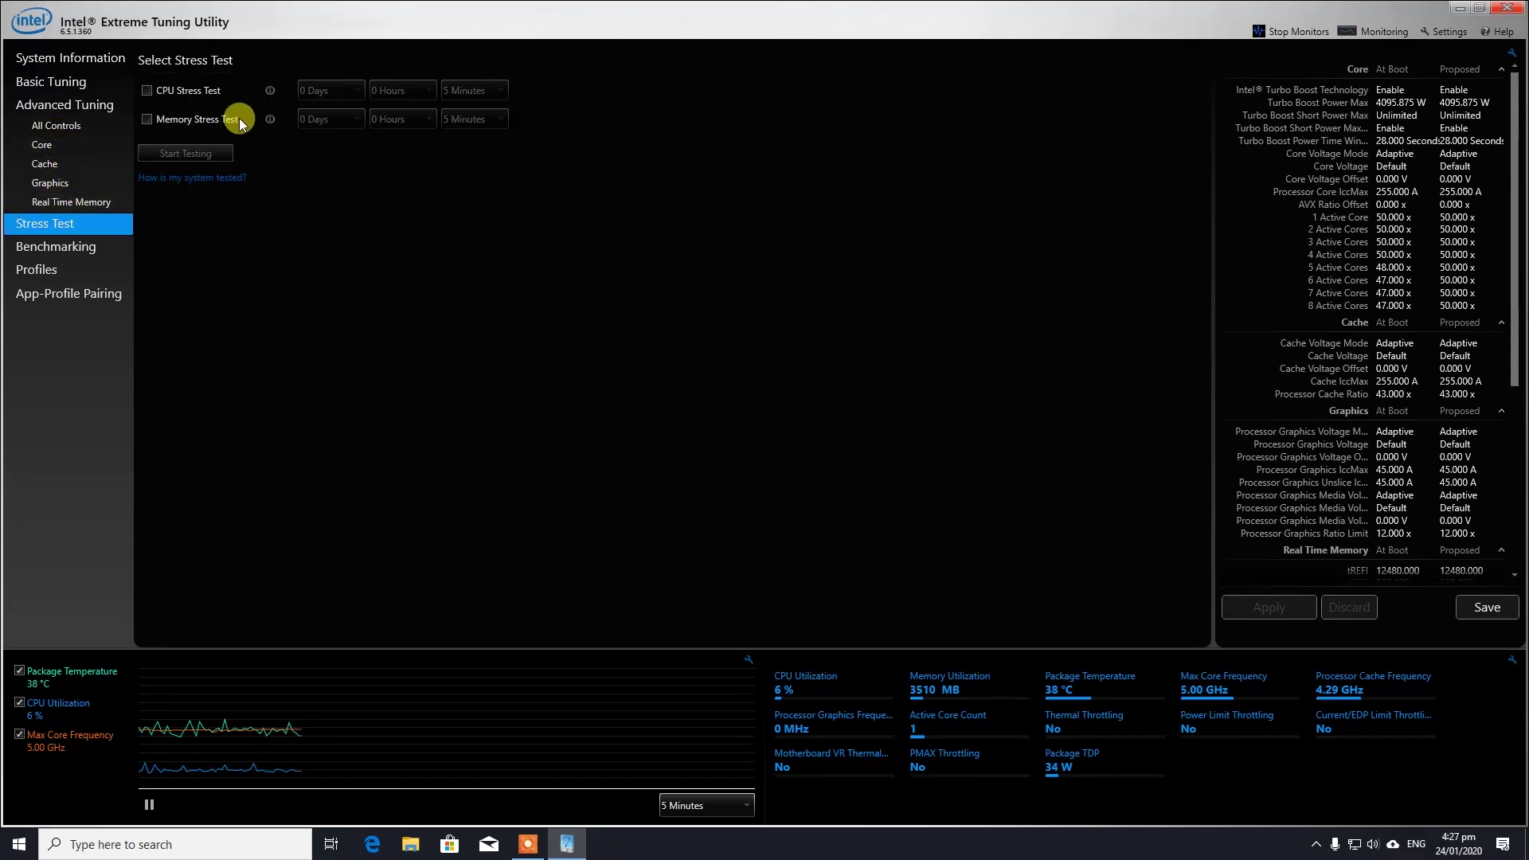
Enable the CPU stress test with a 5-minute duration and place Core Temp beside XTU.
{"action": "left_click", "coordinate": [148, 93]}
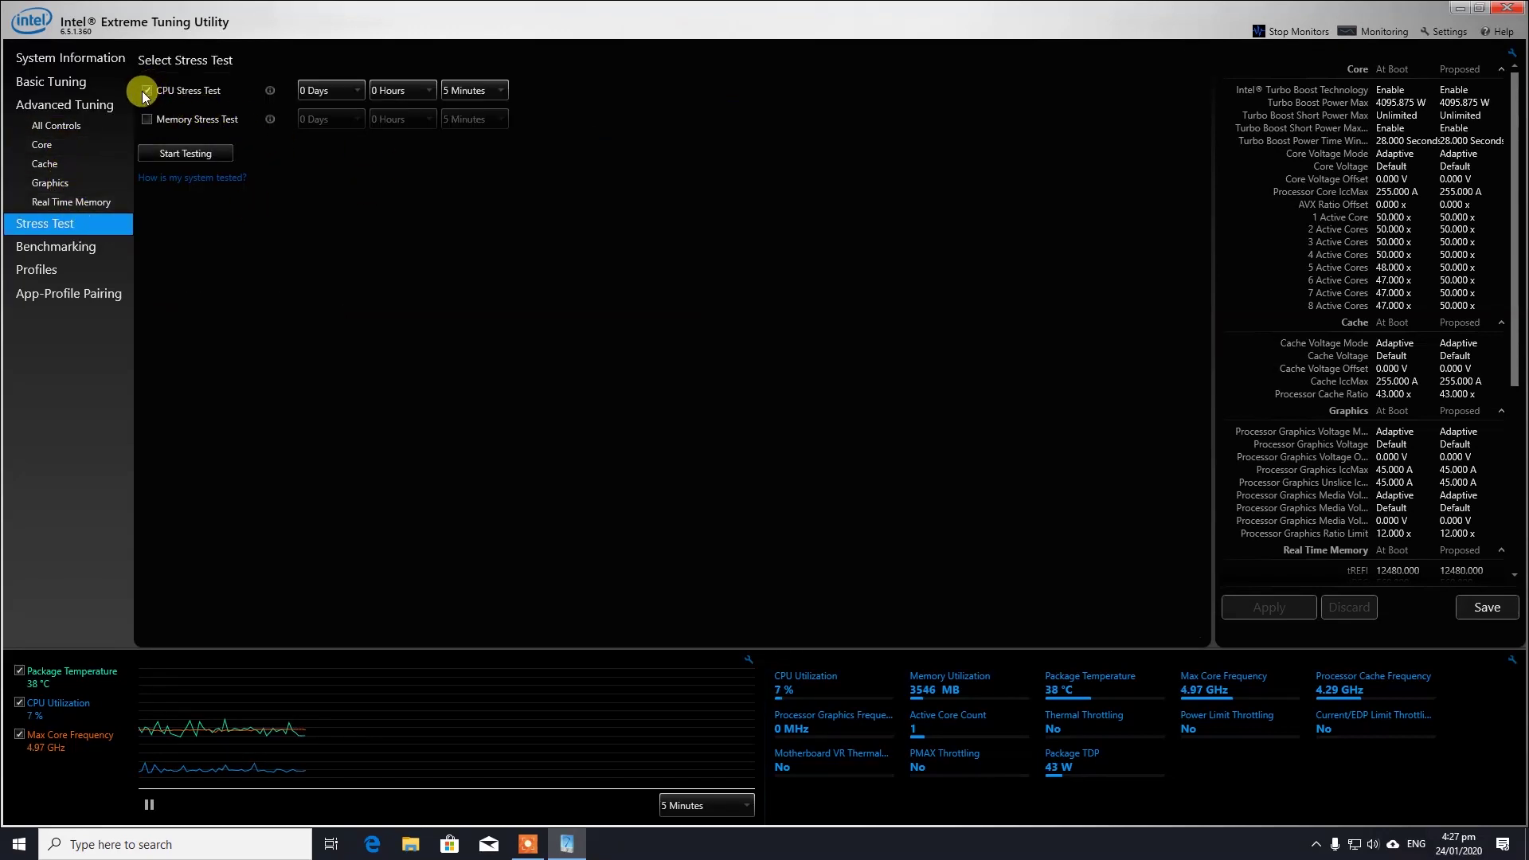
{"action": "left_click", "coordinate": [481, 93]}
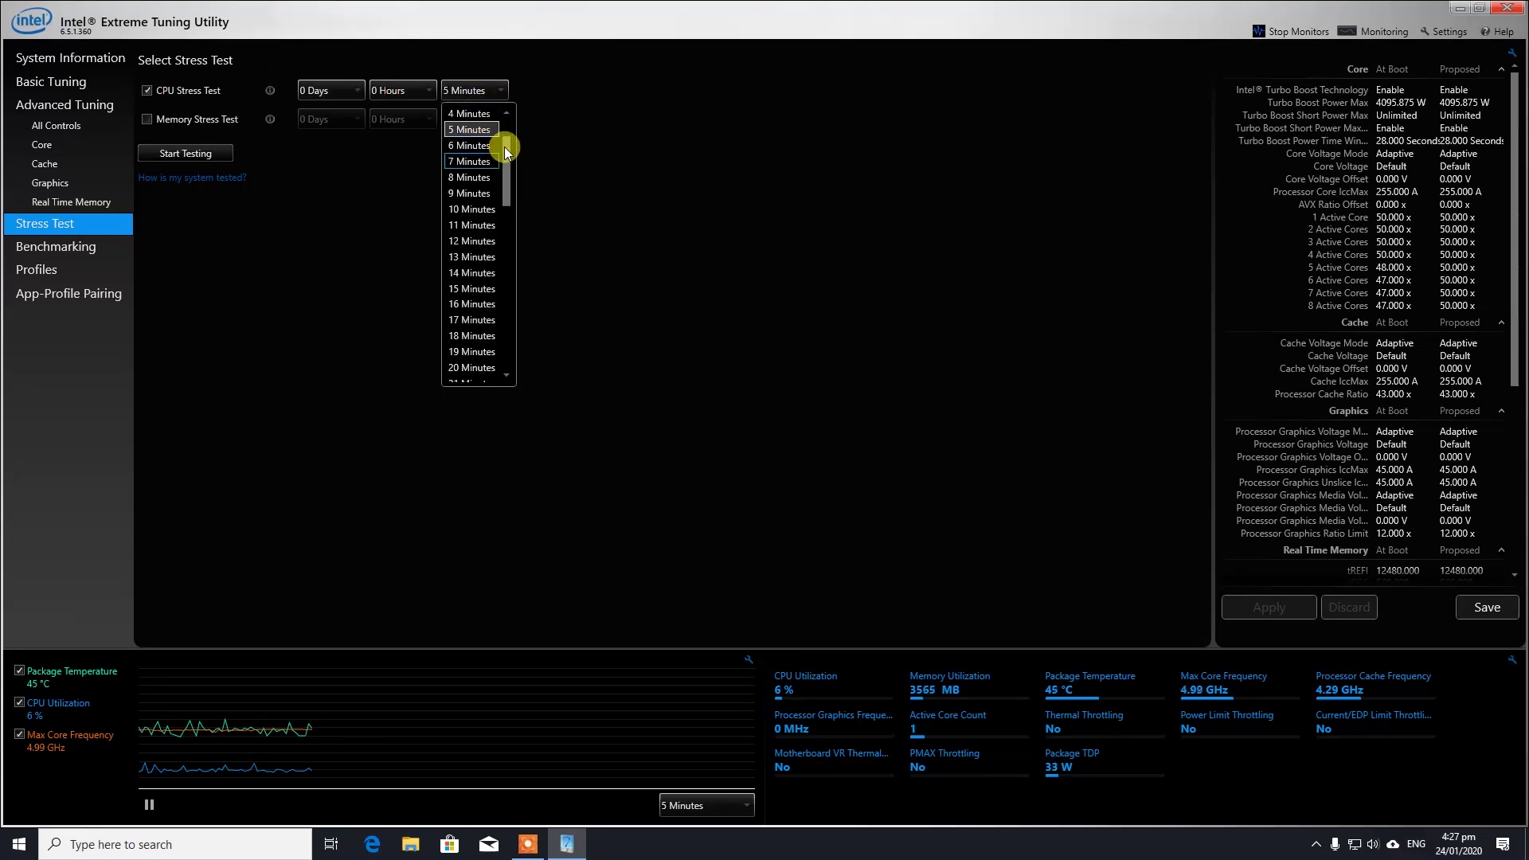
{"action": "scroll", "coordinate": [504, 143], "scroll_direction": "up", "scroll_amount": 2}
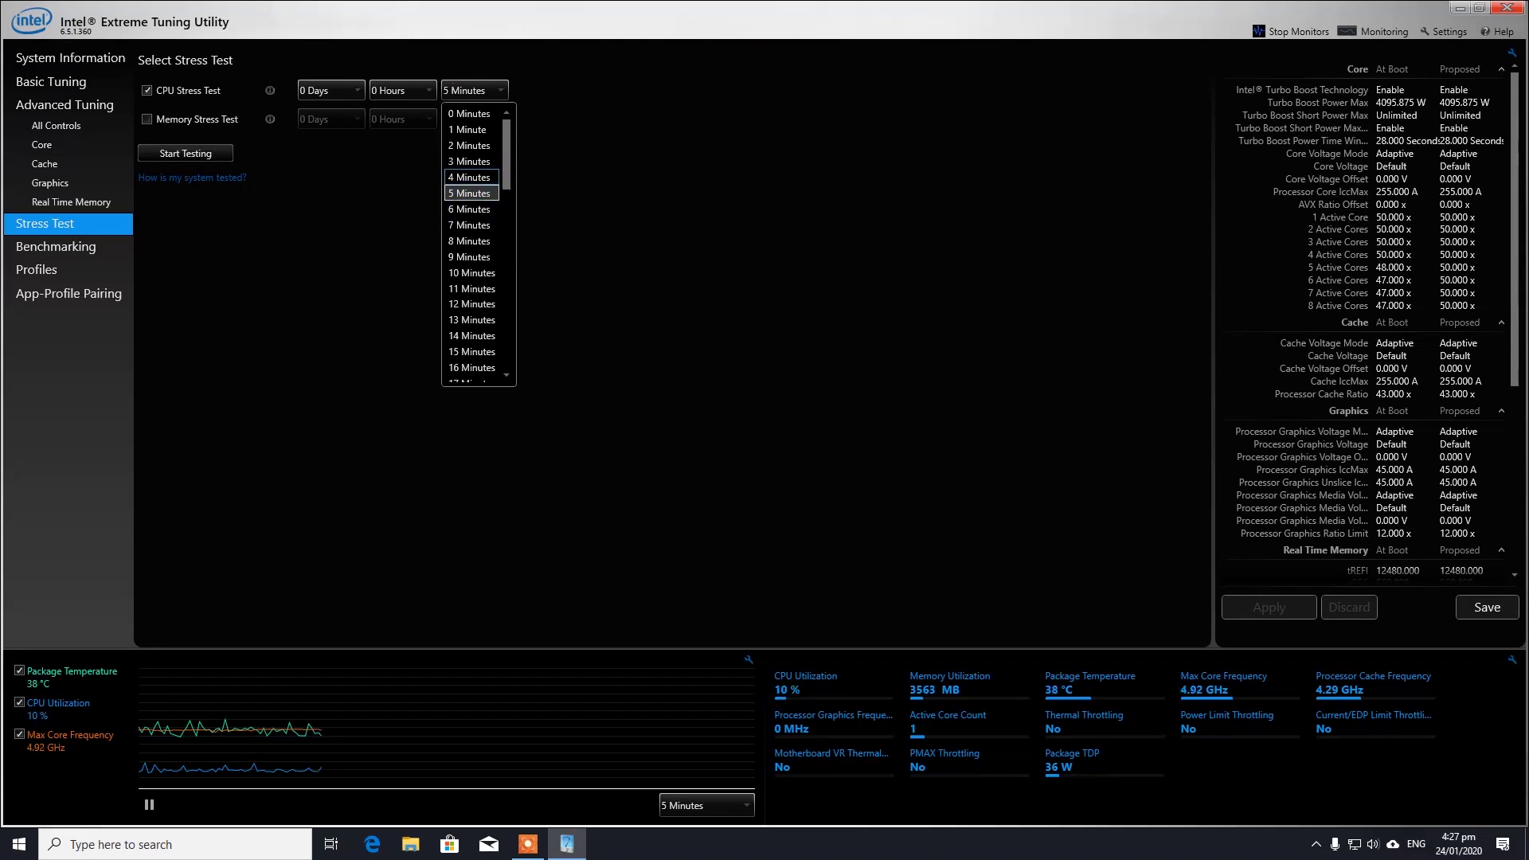
{"action": "key", "text": "Escape"}
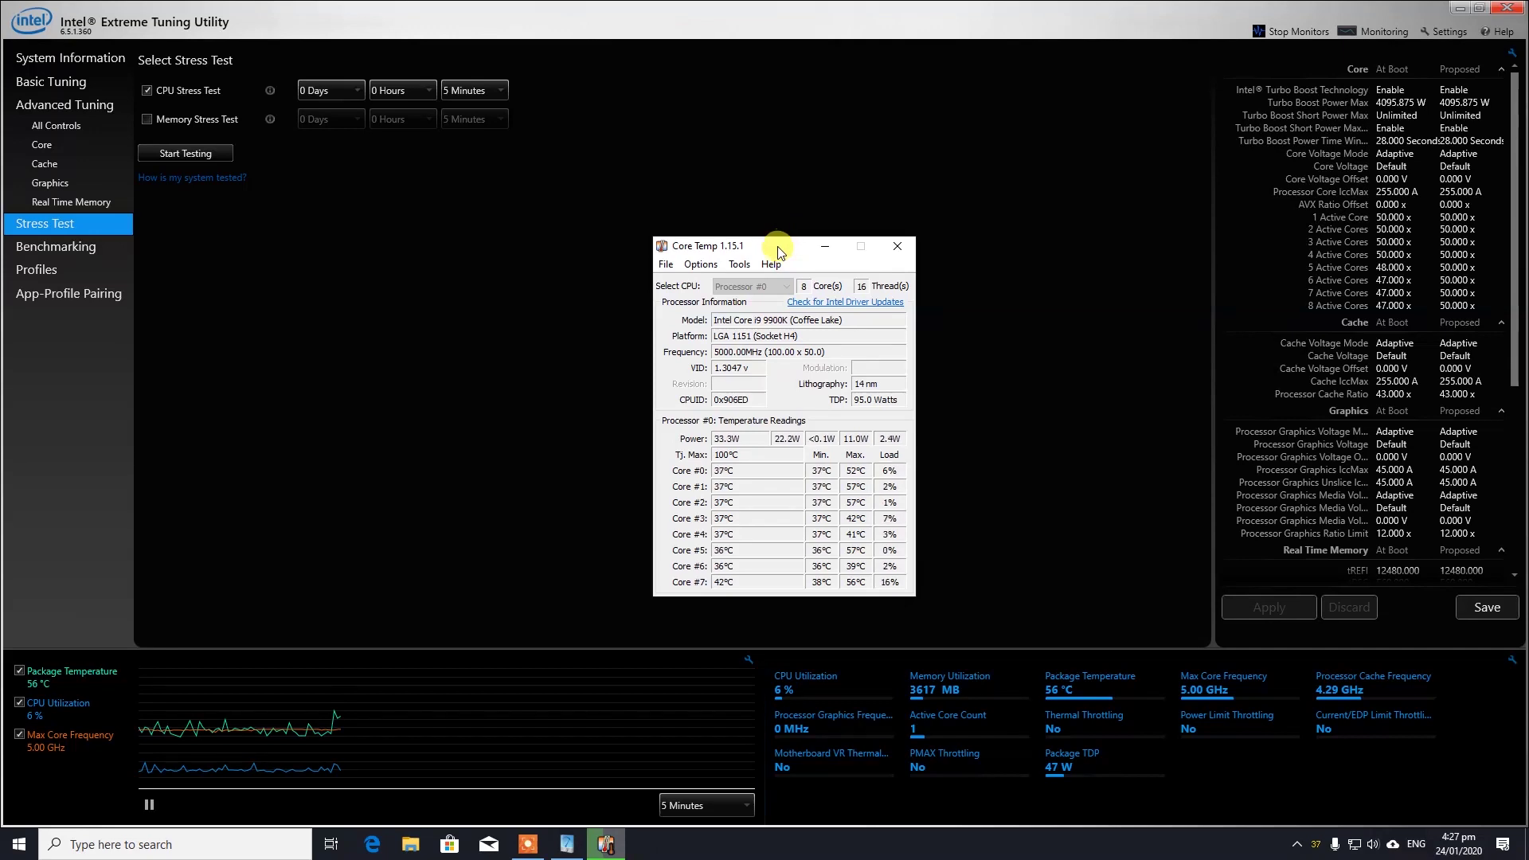
{"action": "left_click_drag", "start_coordinate": [783, 250], "coordinate": [351, 214]}
{"action": "left_click", "coordinate": [360, 111]}
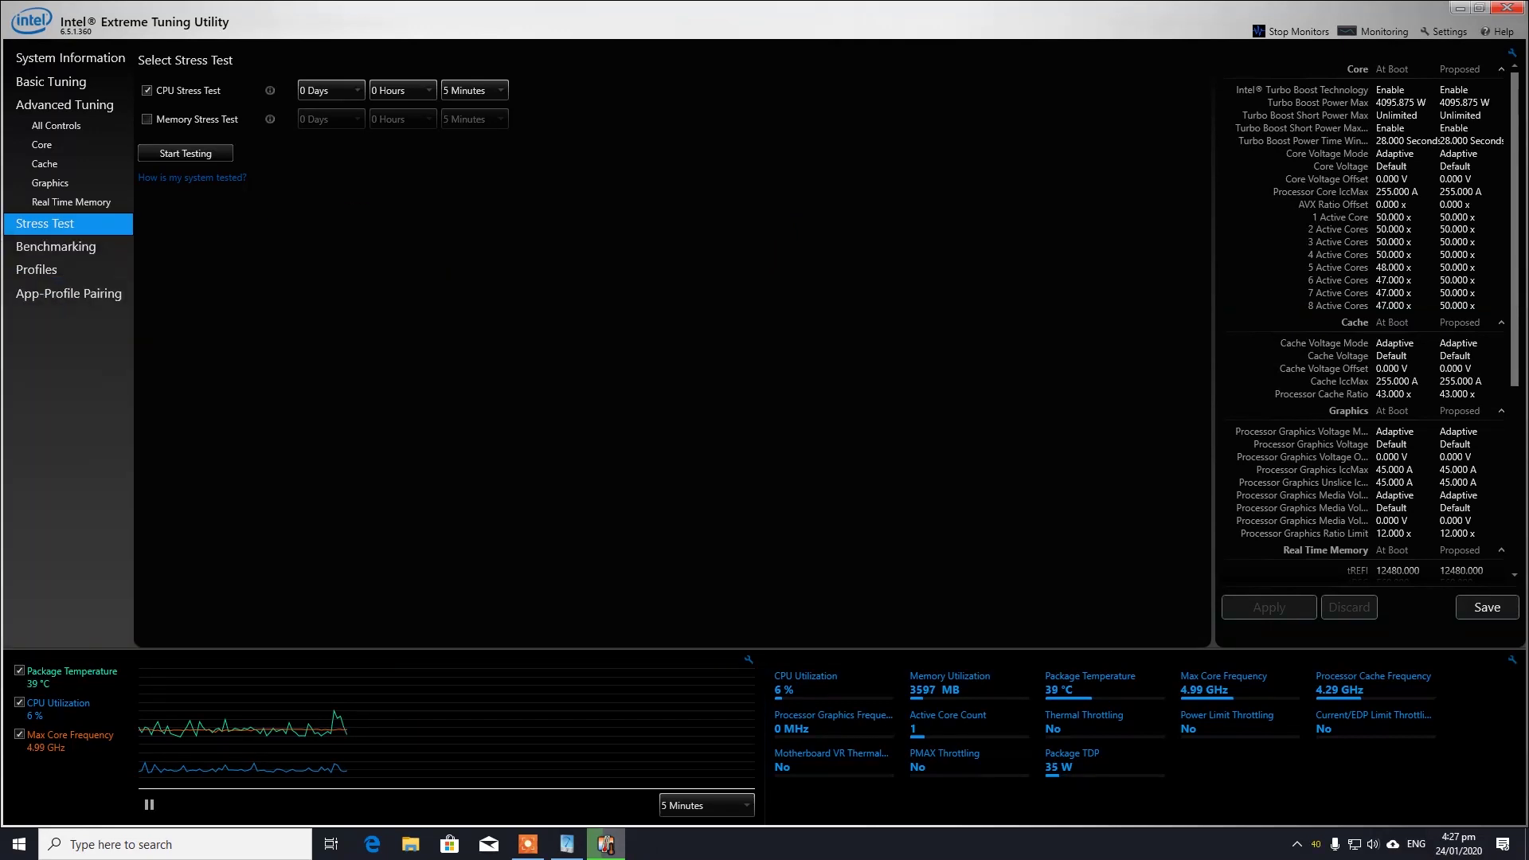
Start the 5-minute CPU stress test and move Core Temp alongside to watch temperatures.
{"action": "left_click", "coordinate": [209, 155]}
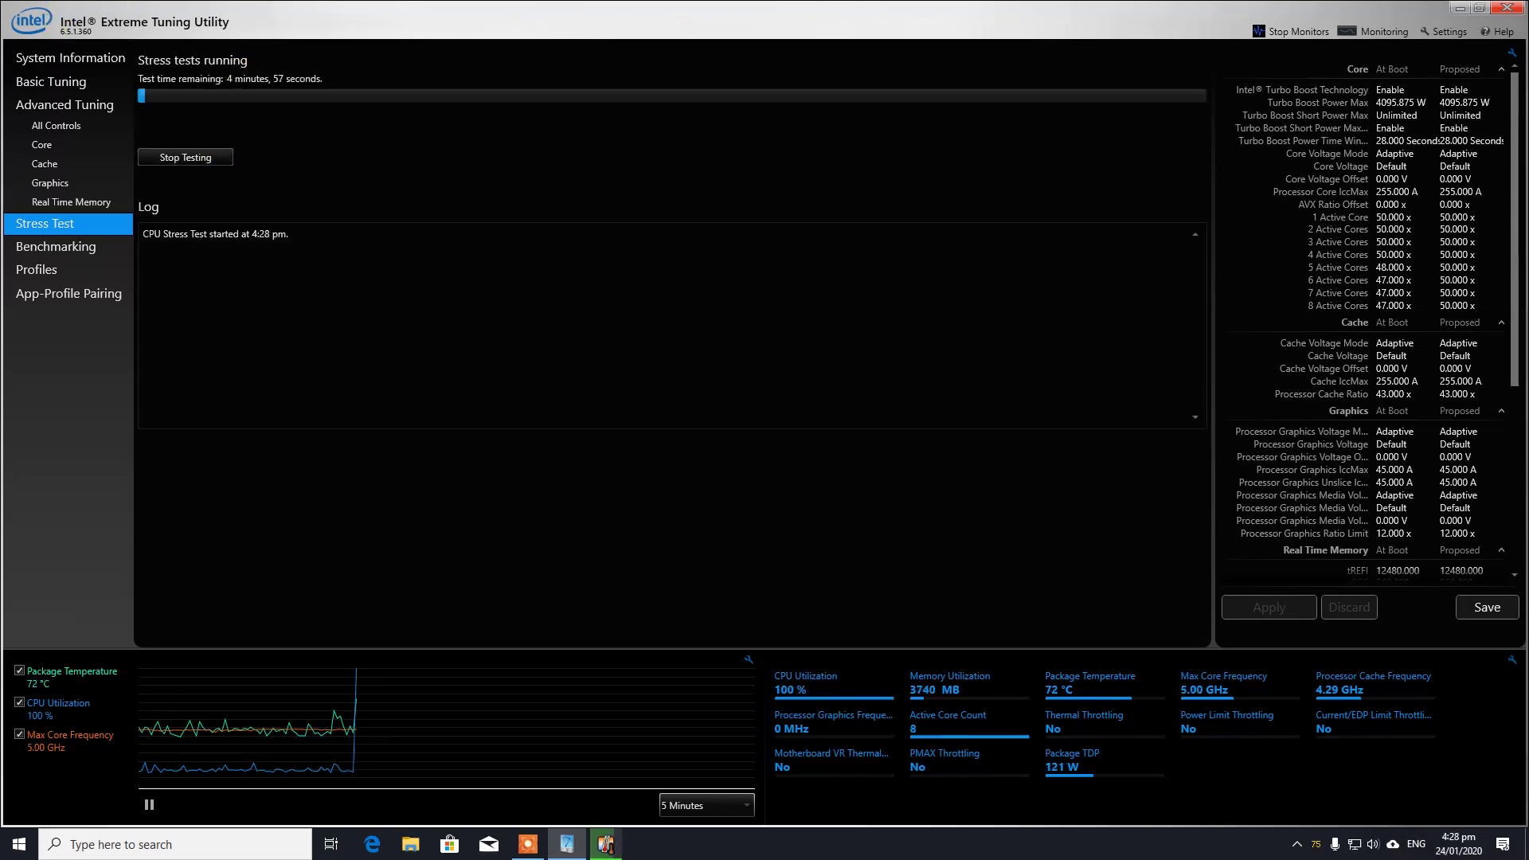
{"action": "left_click", "coordinate": [605, 844]}
{"action": "left_click_drag", "start_coordinate": [590, 273], "coordinate": [900, 239]}
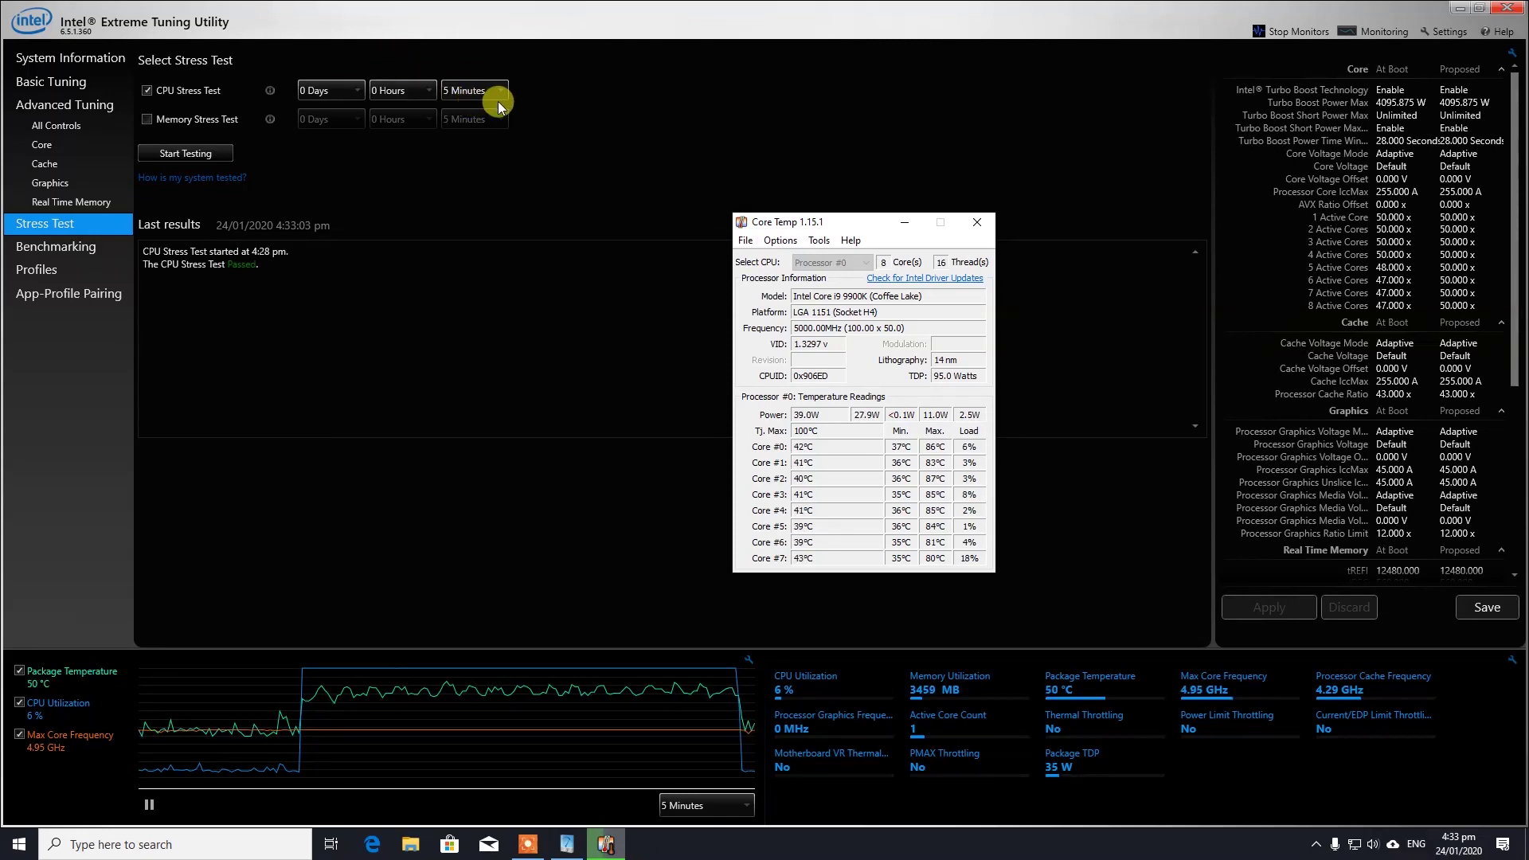
{"action": "left_click_drag", "start_coordinate": [858, 228], "coordinate": [820, 225]}
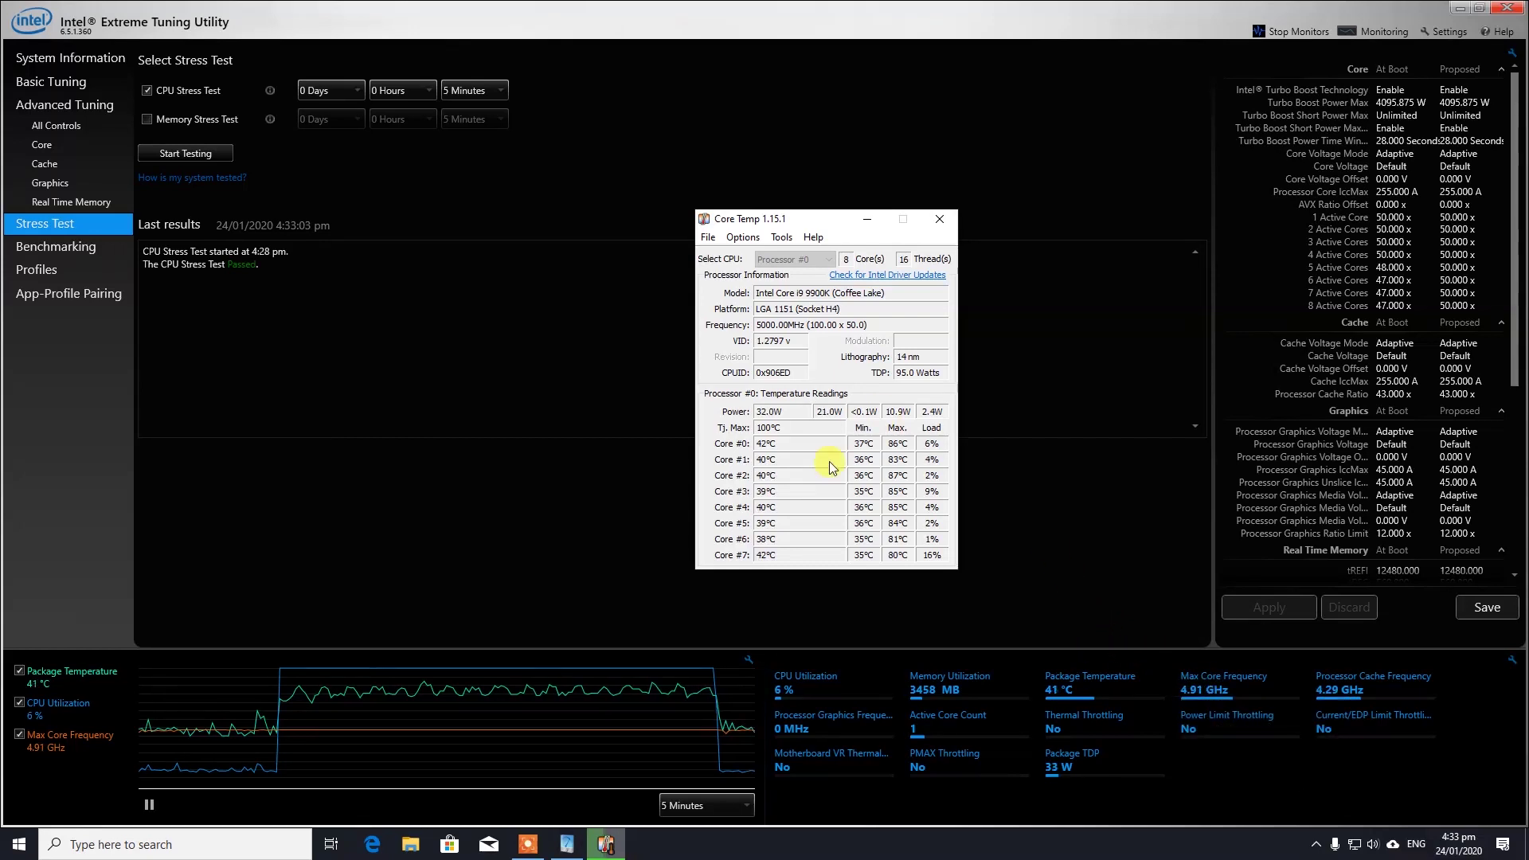
{"action": "mouse_move", "coordinate": [1235, 734]}
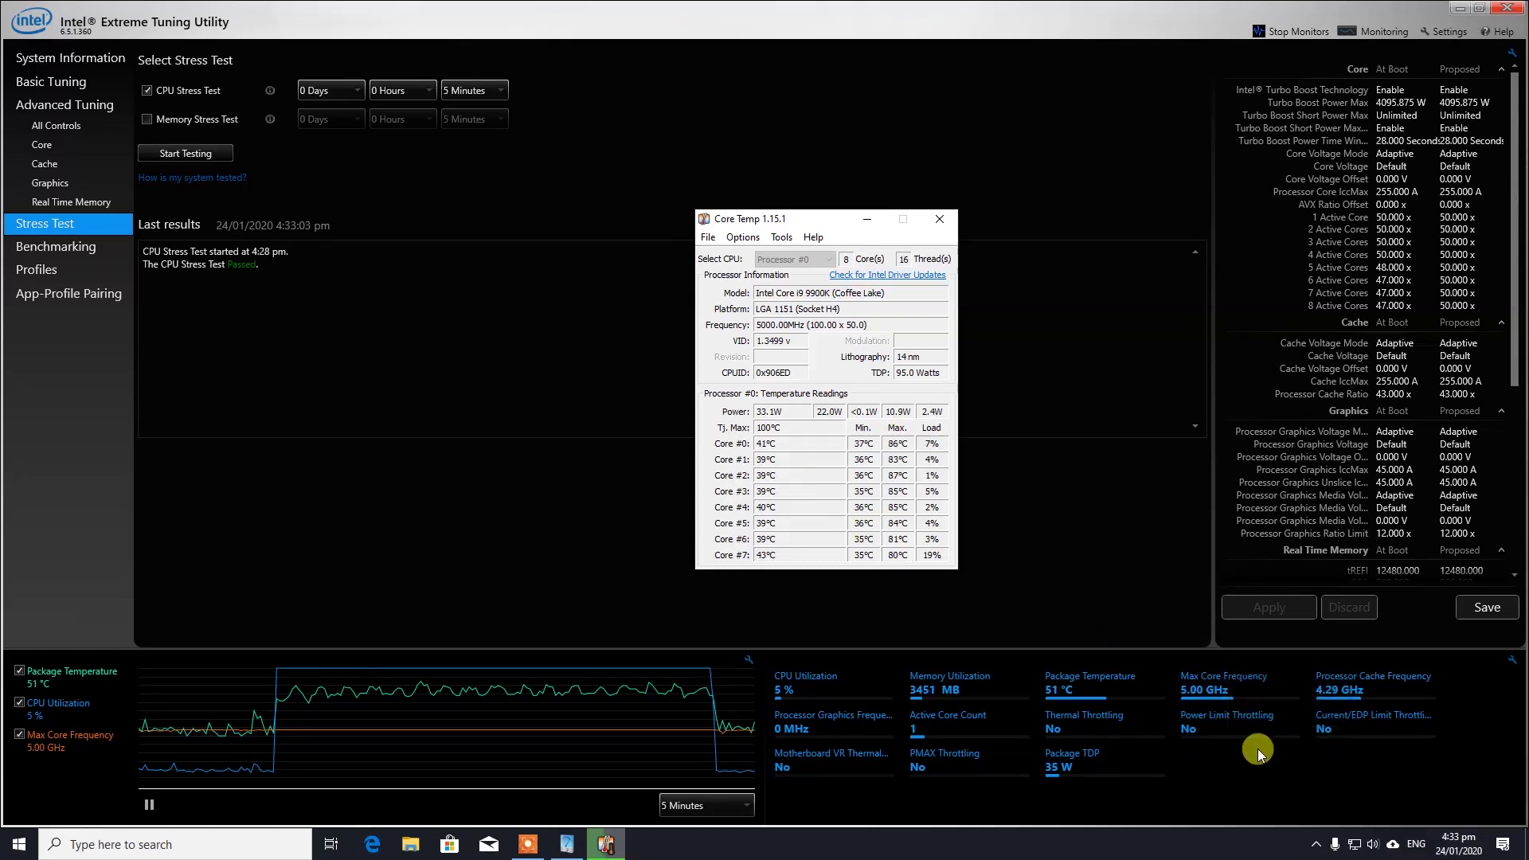
{"action": "mouse_move", "coordinate": [1403, 731]}
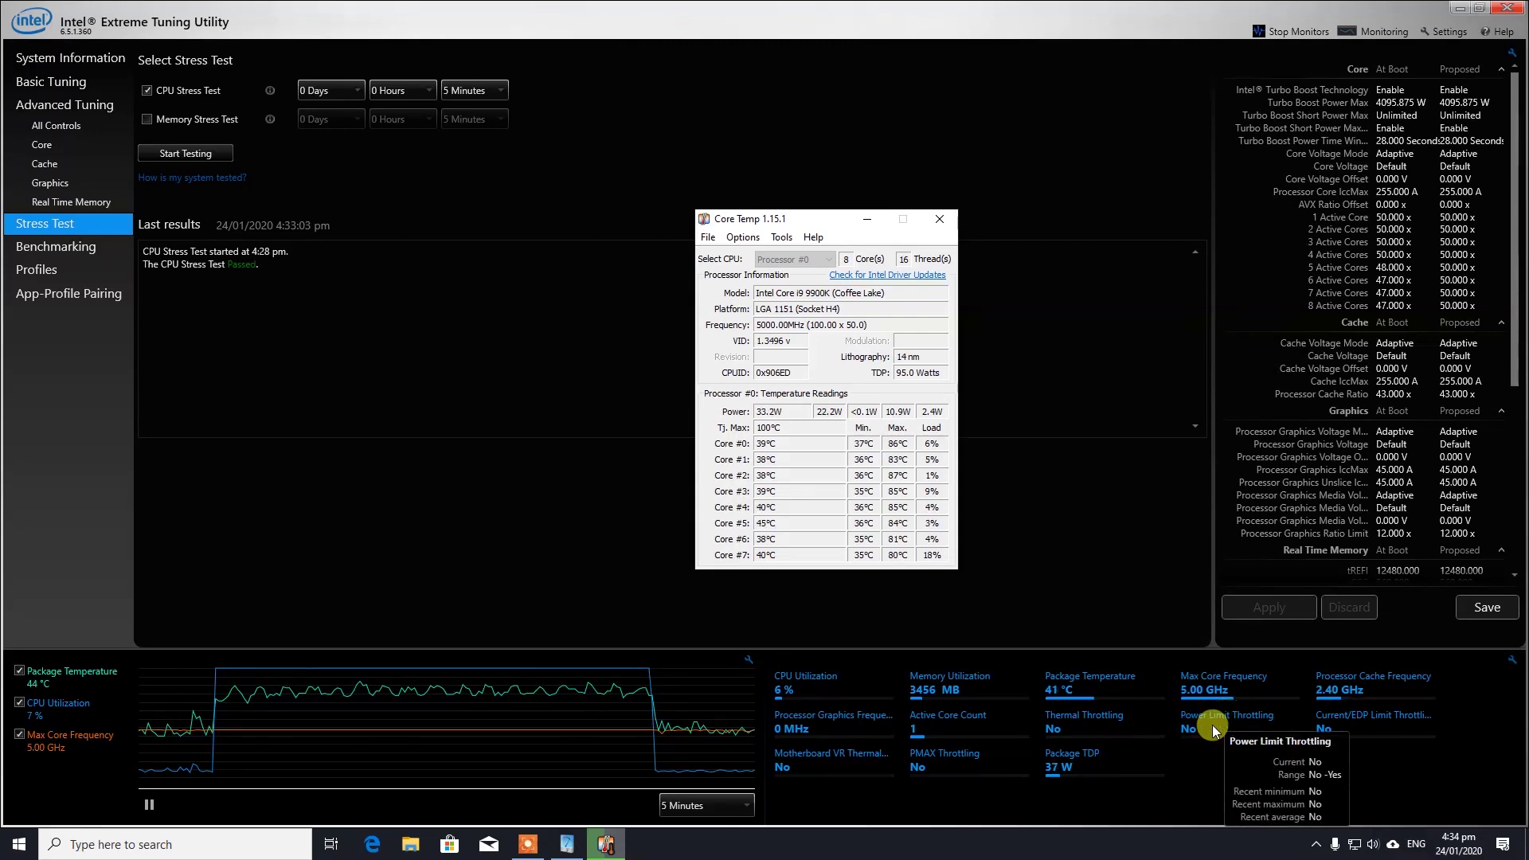
{"action": "left_click_drag", "start_coordinate": [813, 216], "coordinate": [816, 229]}
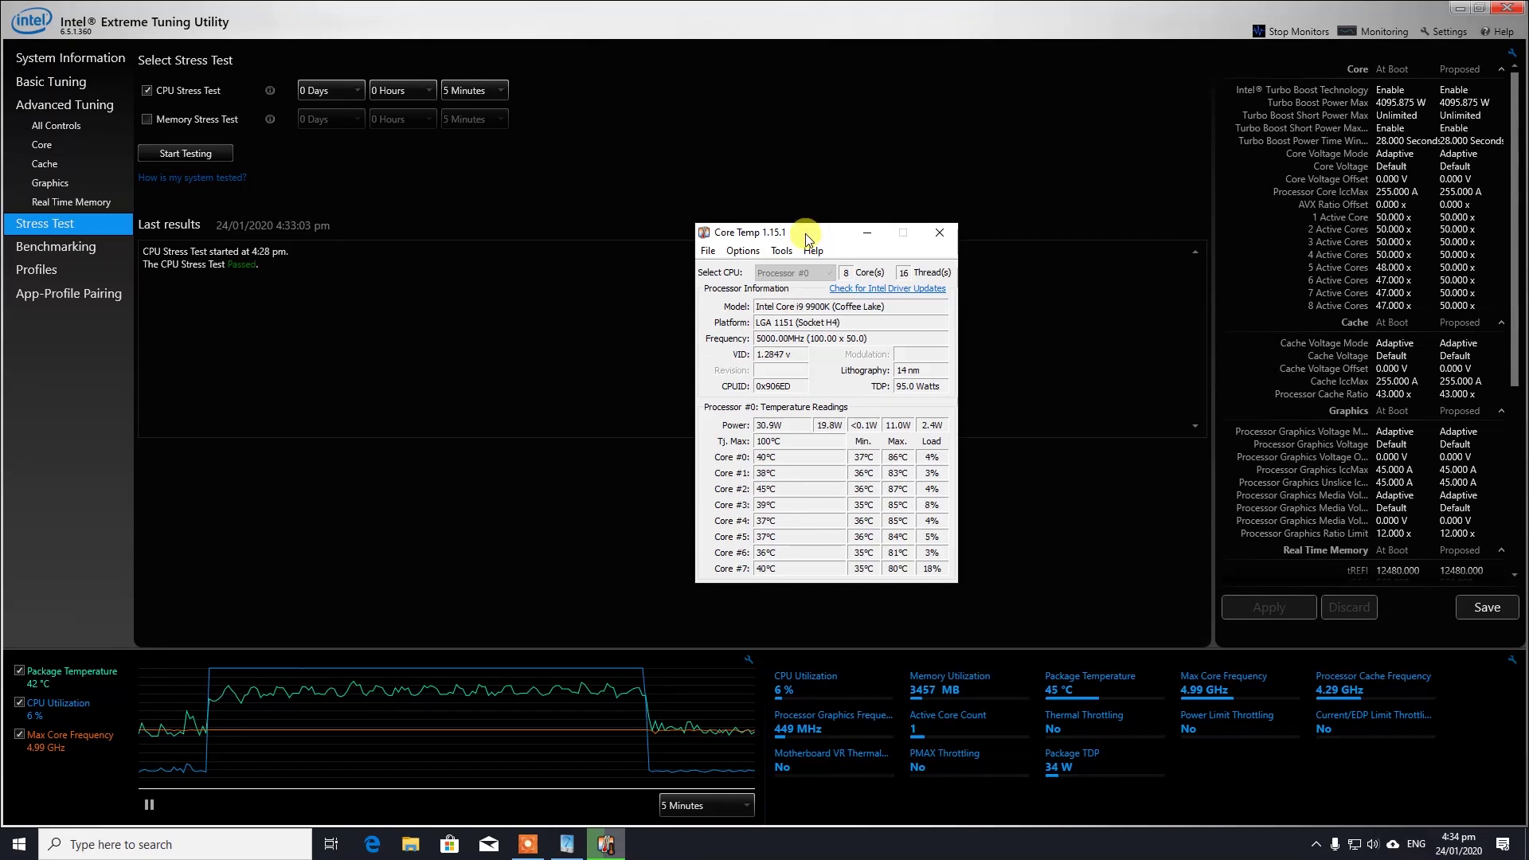
{"action": "left_click_drag", "start_coordinate": [815, 228], "coordinate": [829, 213]}
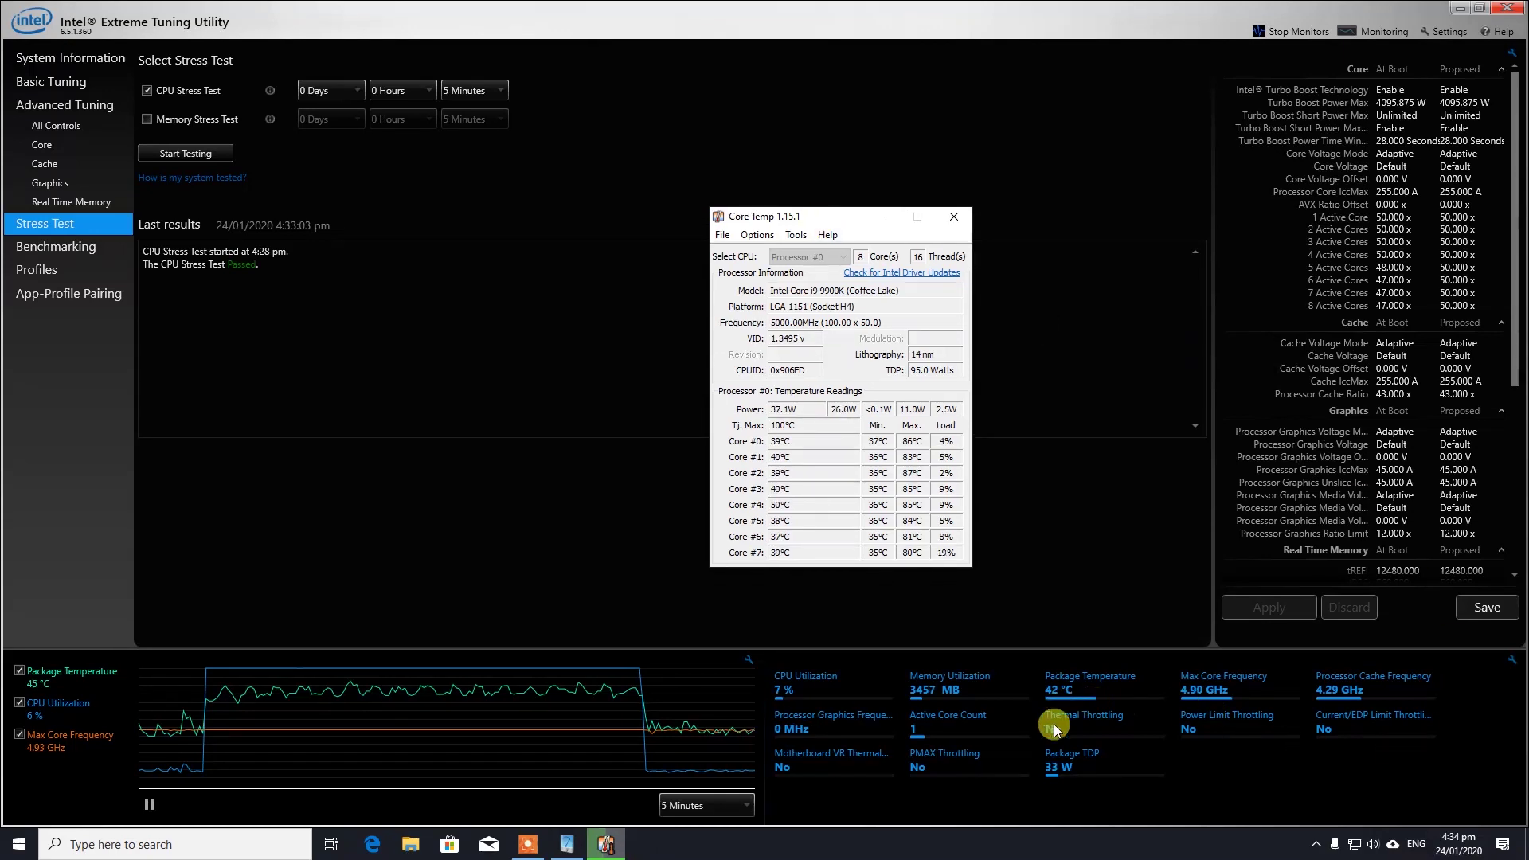